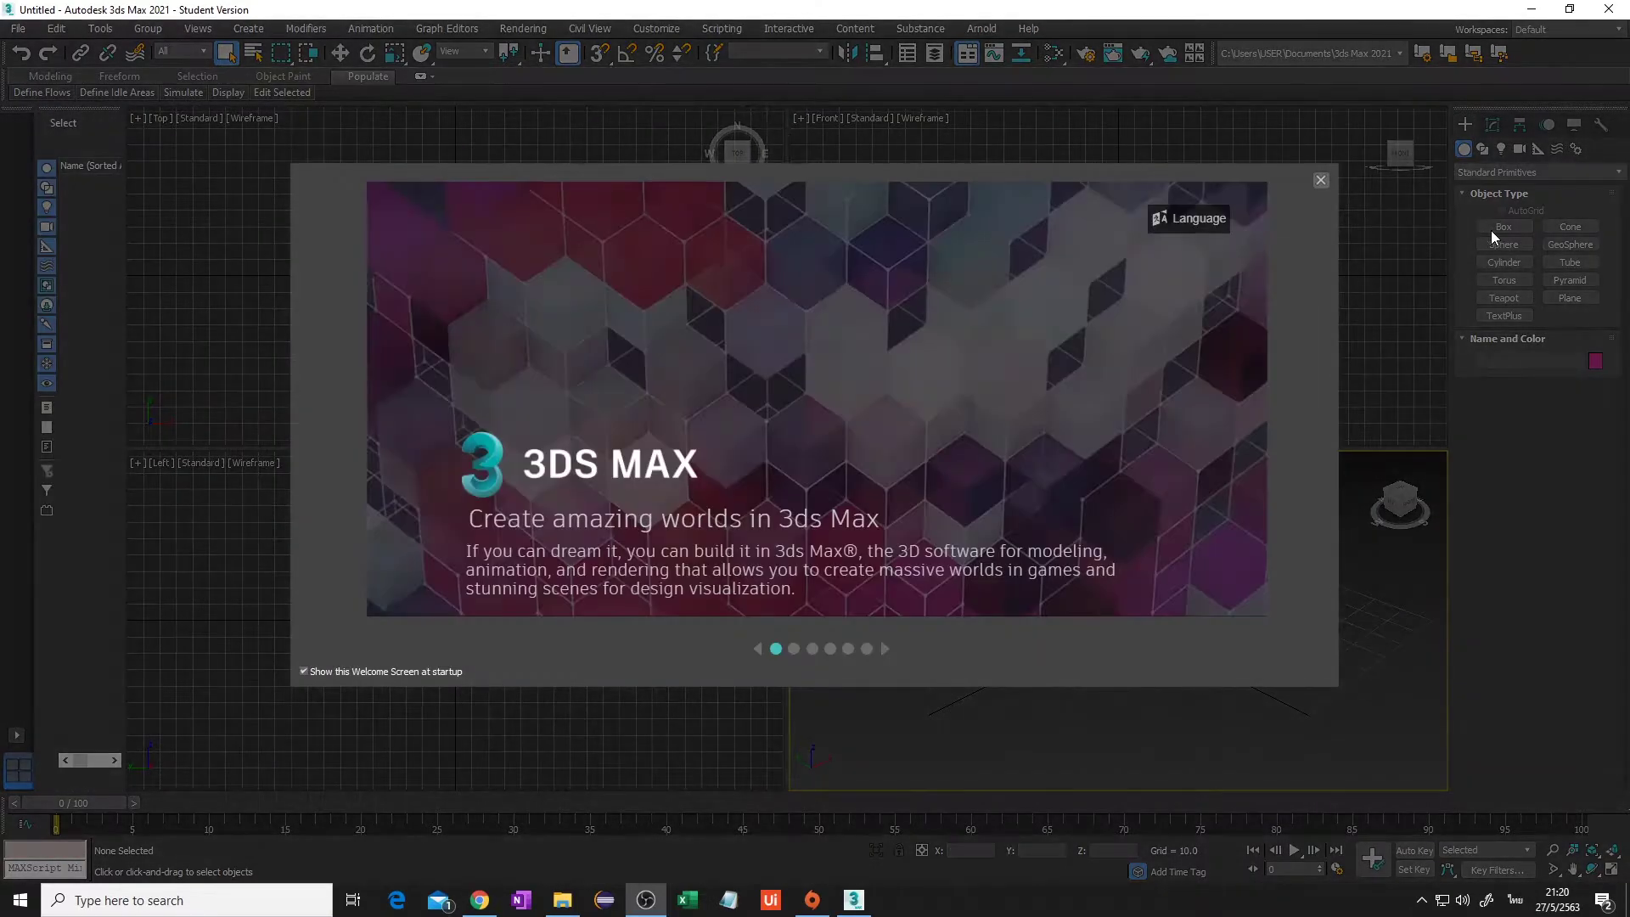
Step: Dismiss the welcome screen and drag out a green teapot, Teapot001, at the grid centre
left_click(1322, 181)
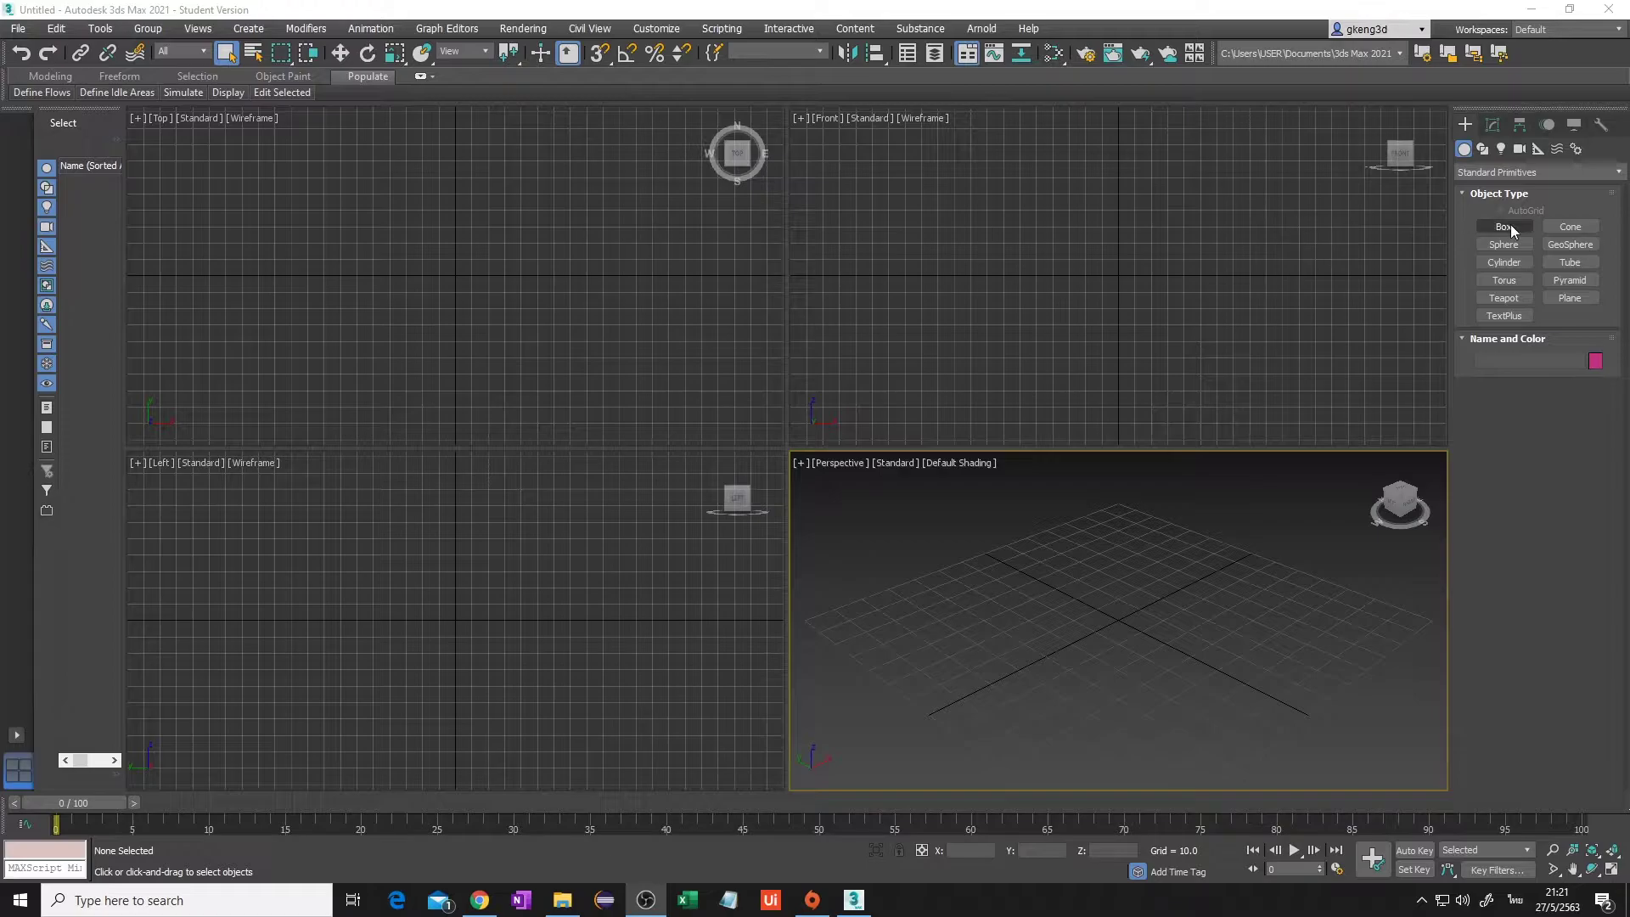
left_click(1504, 301)
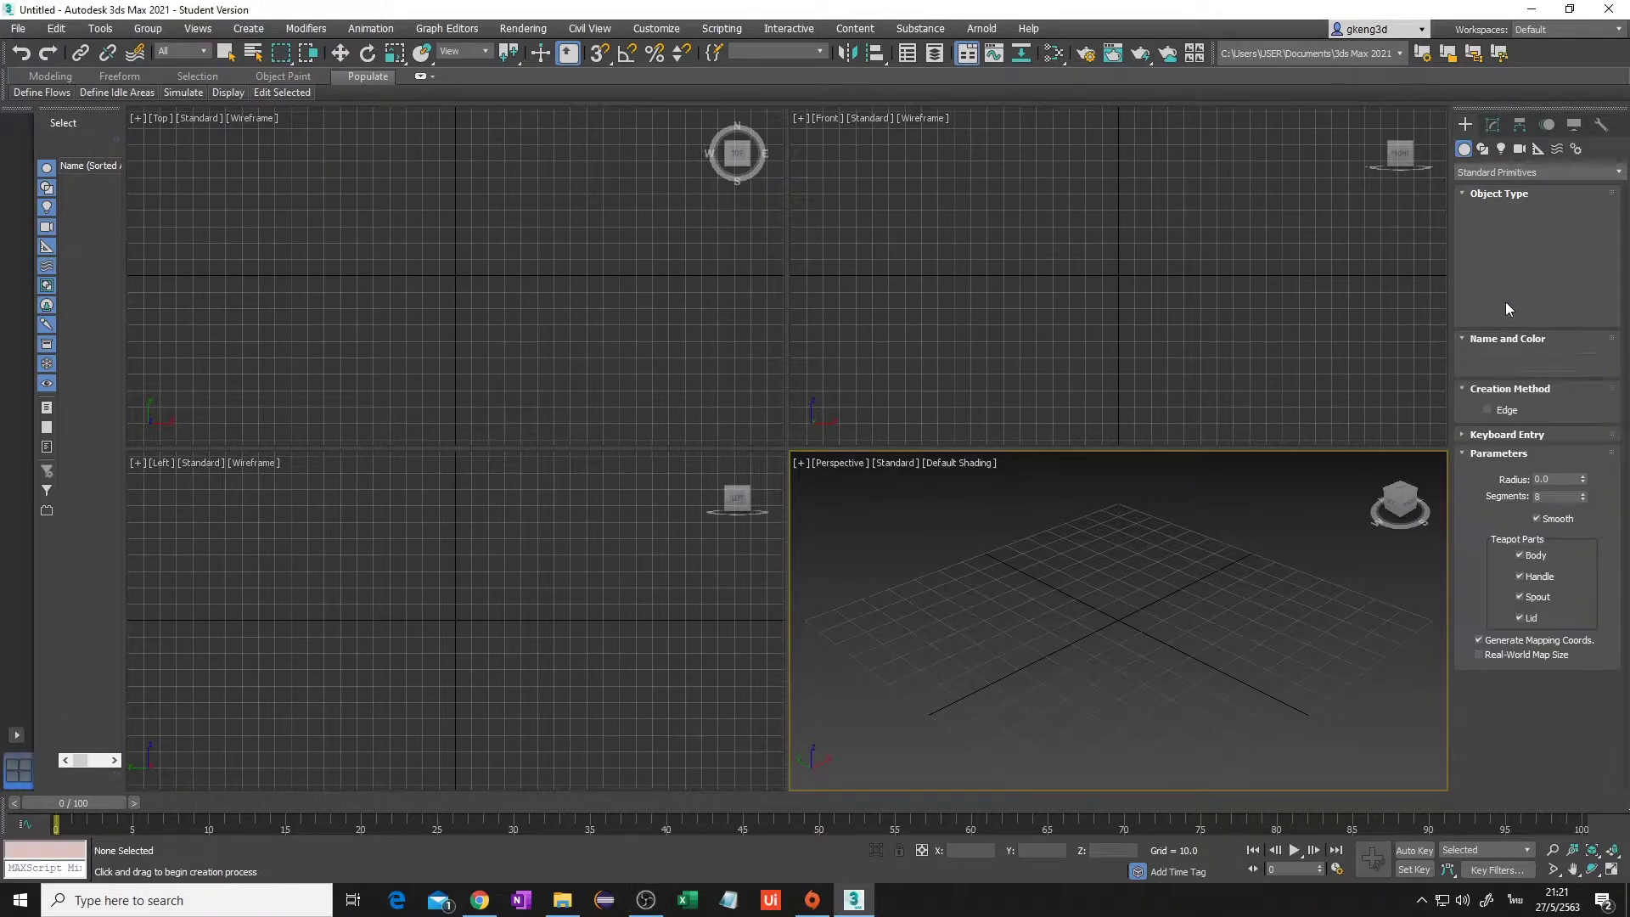
left_click(1118, 621)
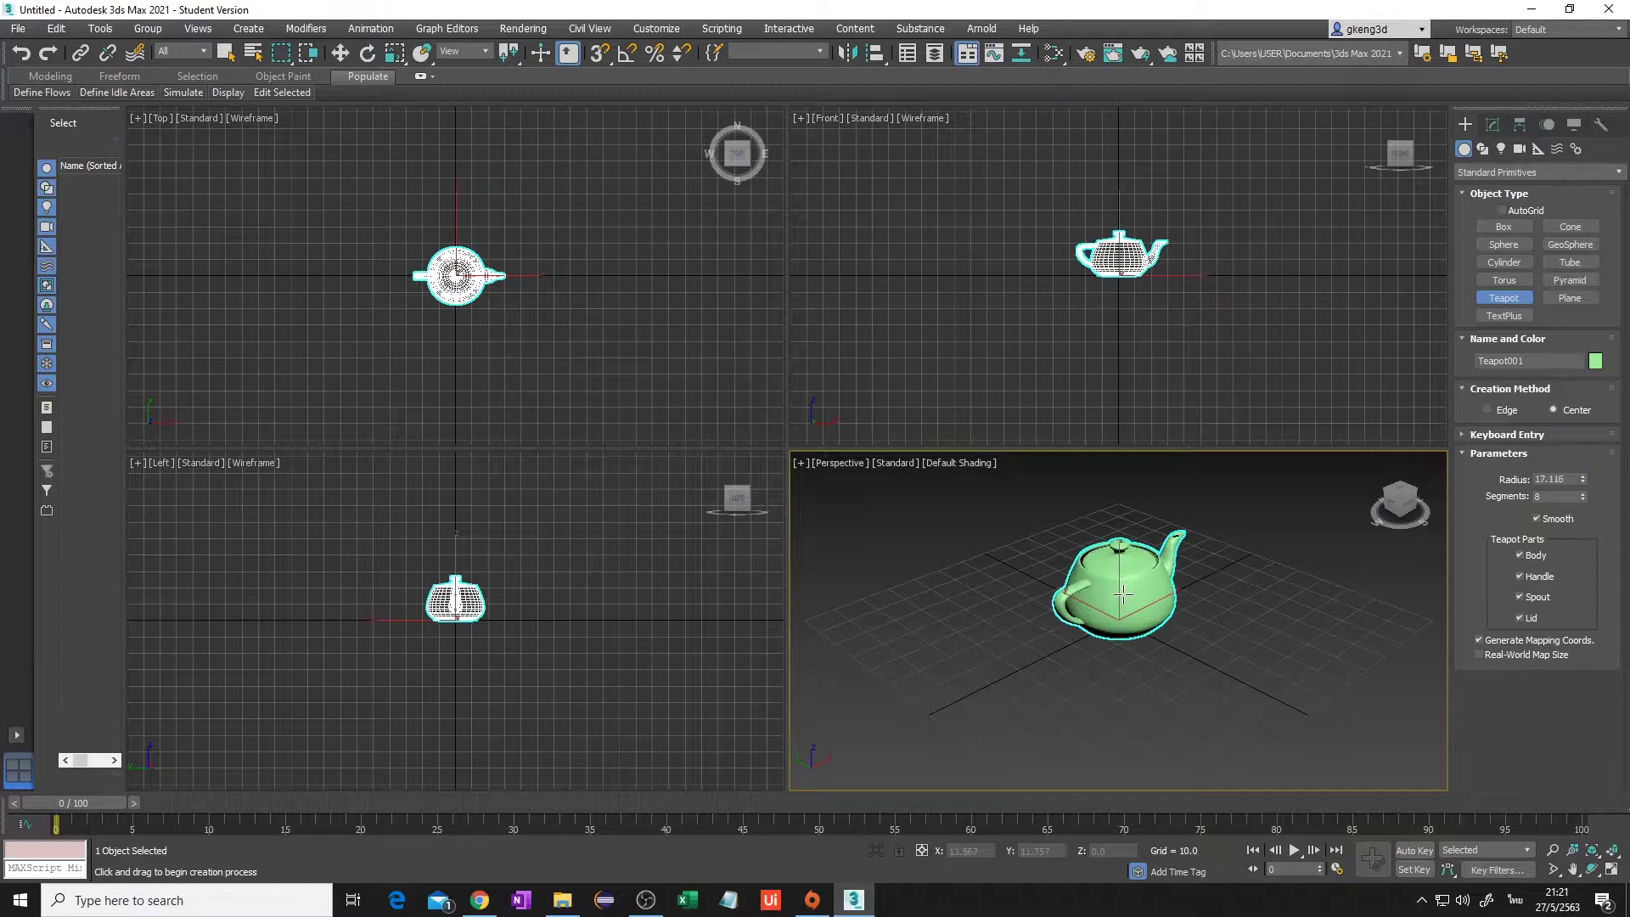
mouse_move(1119, 620)
left_mouse_down()
mouse_move(1089, 603)
mouse_move(1129, 592)
left_mouse_up()
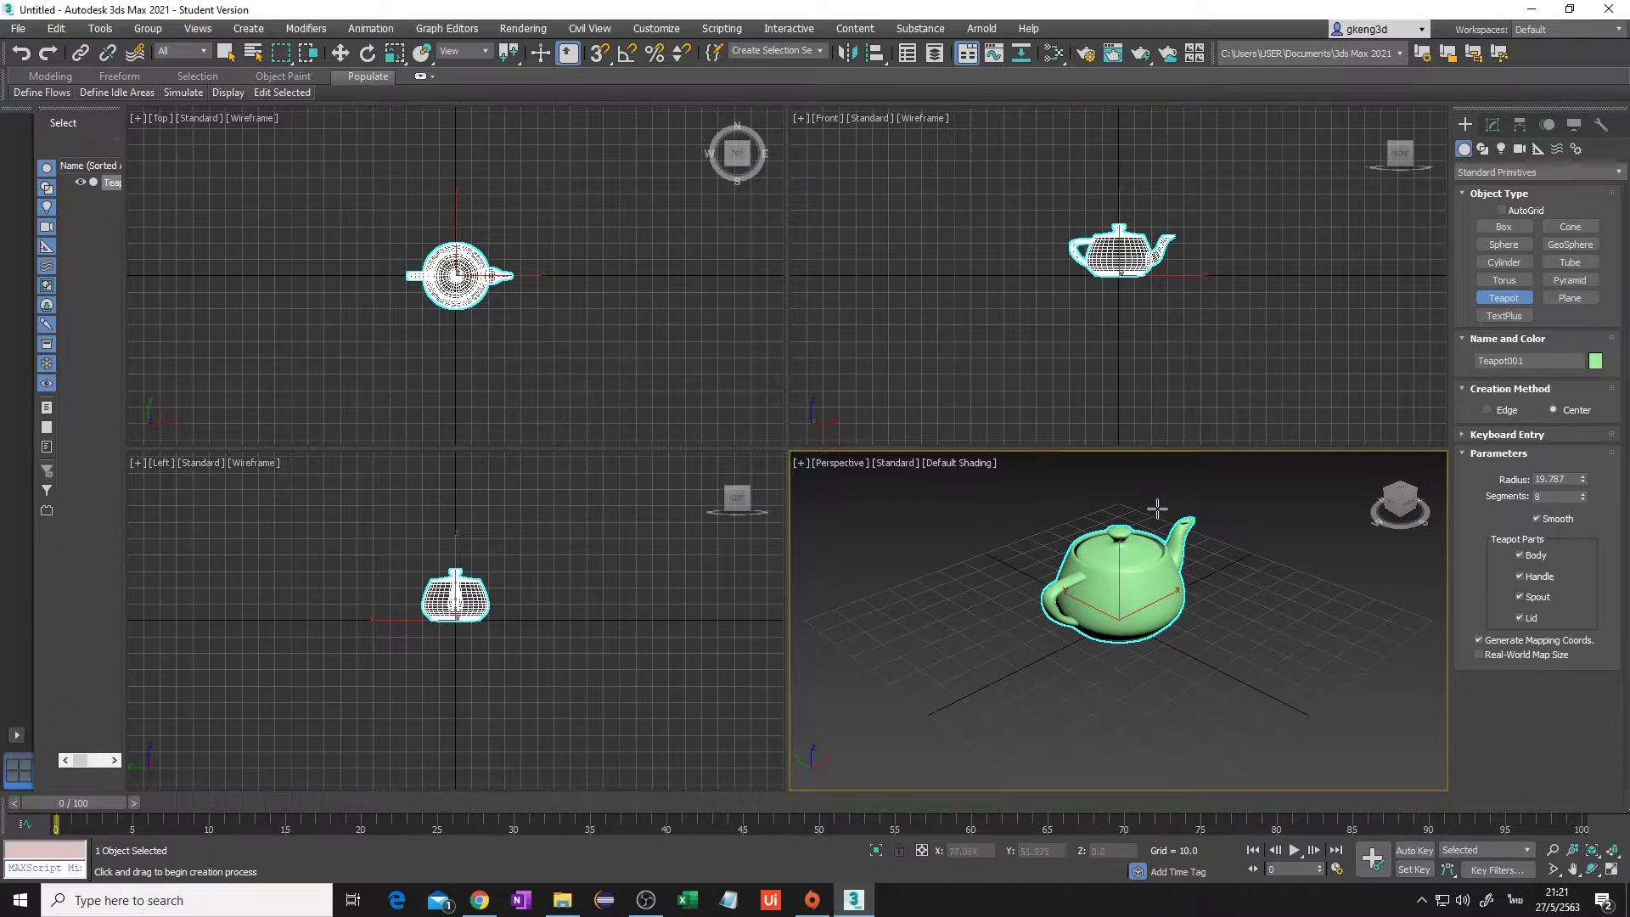
middle_click_drag(1157, 508, 1162, 527)
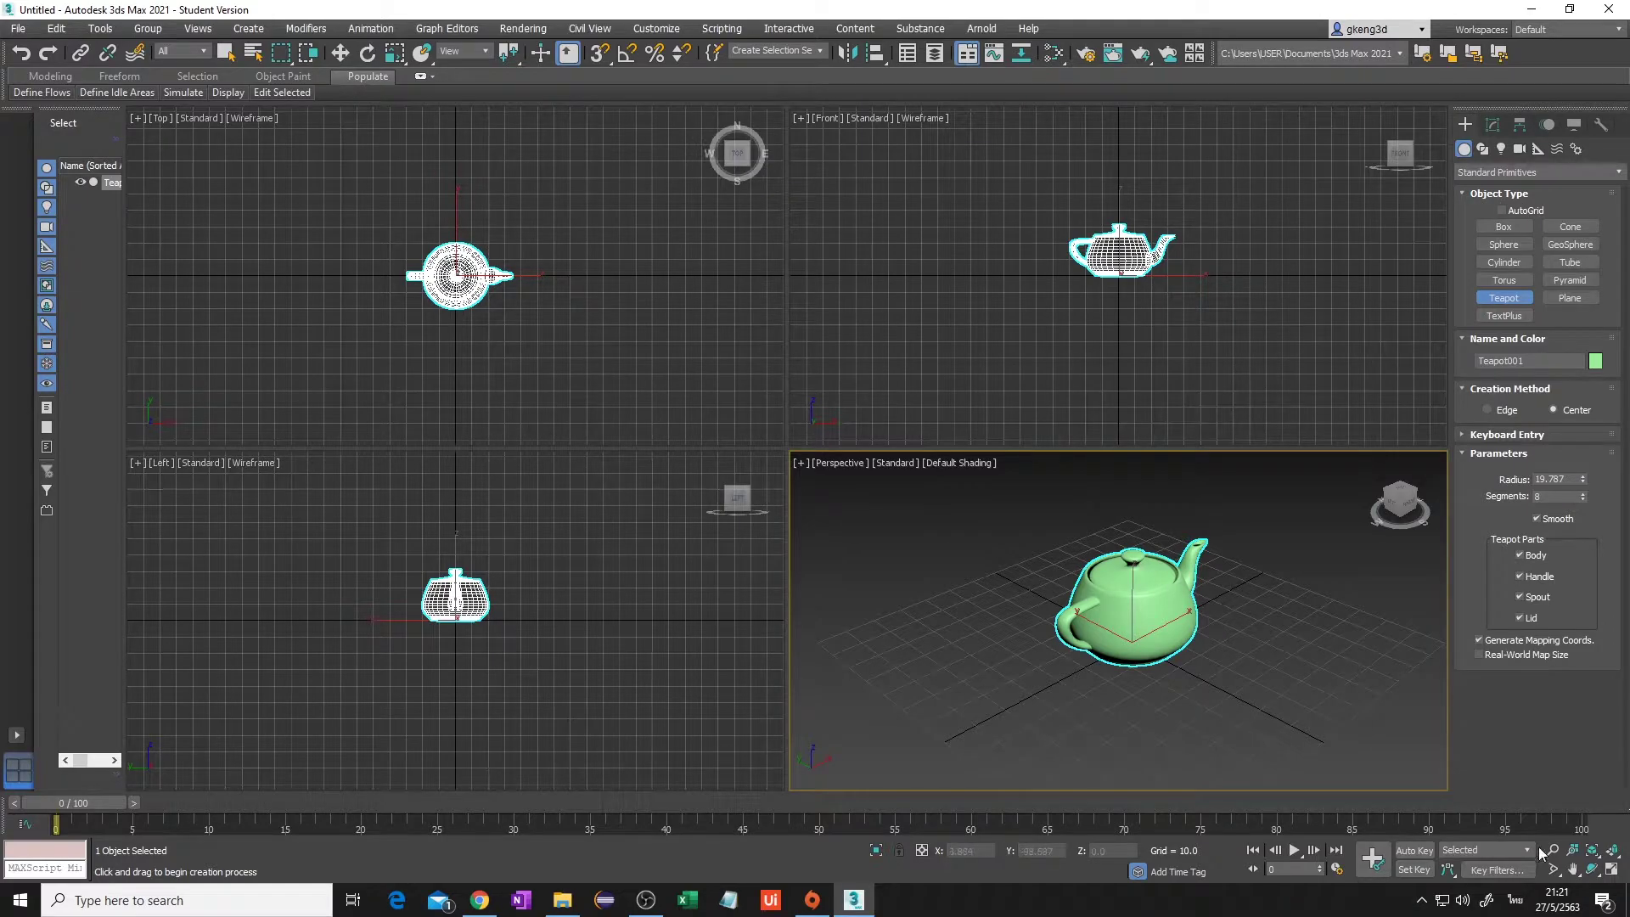
Step: Maximize the Perspective viewport and pan to reposition the teapot in it
left_click(1610, 875)
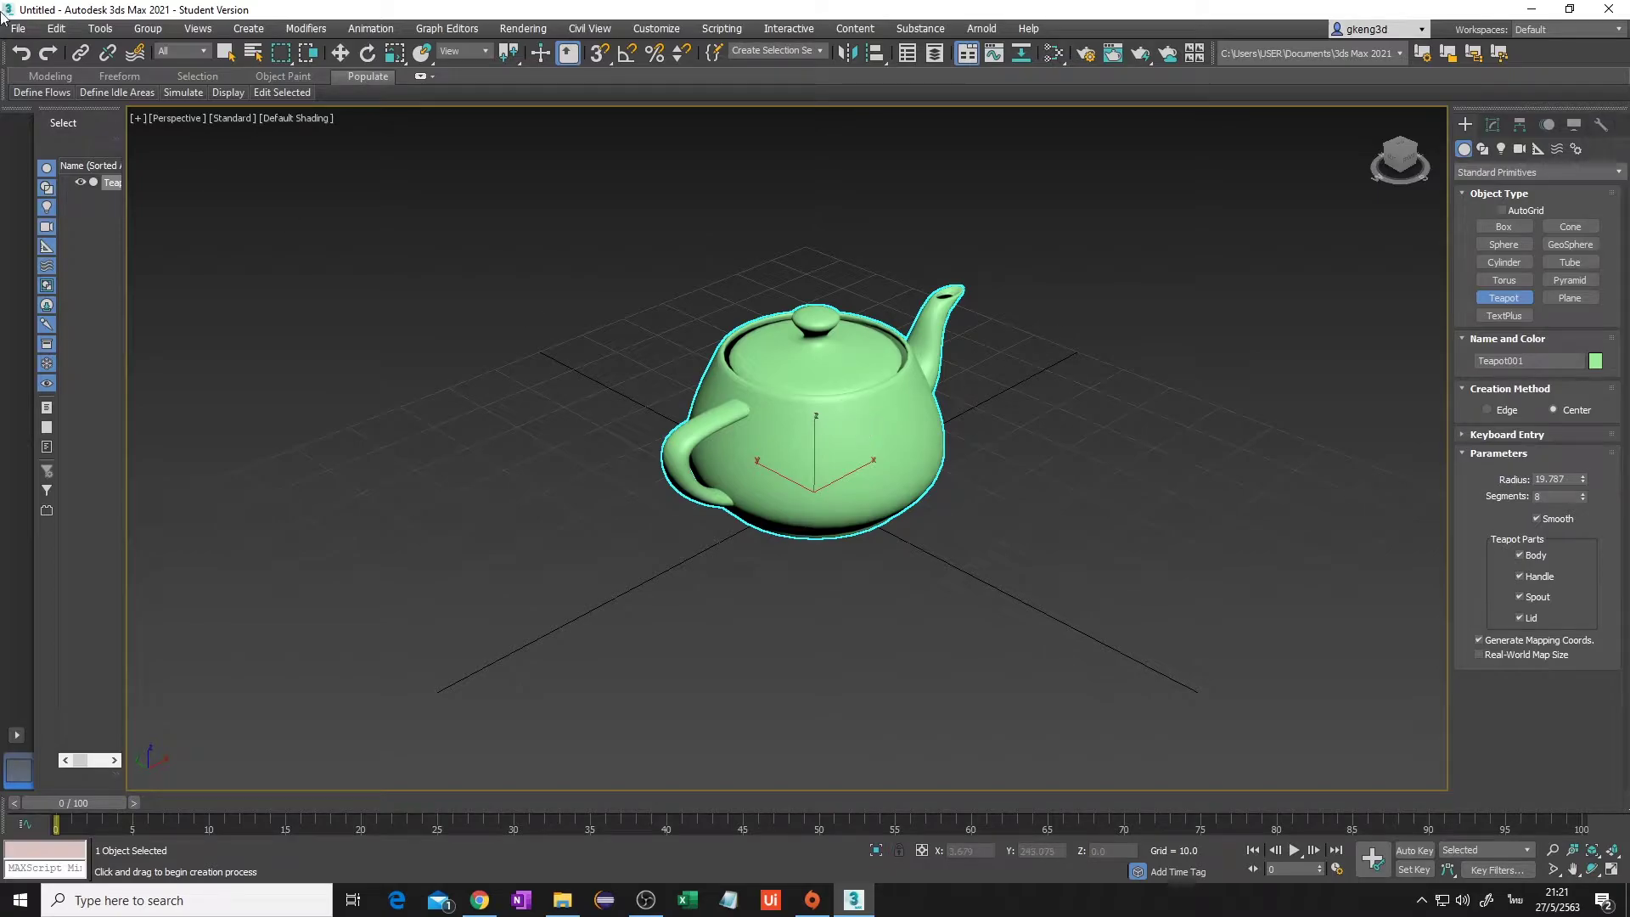
mouse_move(982, 313)
middle_mouse_down()
mouse_move(907, 393)
mouse_move(1052, 364)
mouse_move(988, 298)
mouse_move(1019, 375)
mouse_move(854, 356)
mouse_move(597, 425)
mouse_move(953, 429)
mouse_move(809, 448)
mouse_move(1096, 490)
mouse_move(1016, 647)
mouse_move(899, 411)
mouse_move(928, 367)
mouse_move(1066, 440)
mouse_move(1245, 368)
mouse_move(1442, 434)
mouse_move(956, 399)
mouse_move(873, 320)
mouse_move(971, 447)
mouse_move(936, 310)
mouse_move(1055, 200)
mouse_move(953, 448)
mouse_move(939, 306)
mouse_move(867, 303)
mouse_move(1183, 302)
mouse_move(572, 308)
mouse_move(487, 291)
mouse_move(971, 378)
mouse_move(1220, 363)
mouse_move(1266, 258)
mouse_move(925, 305)
mouse_move(615, 304)
mouse_move(975, 313)
mouse_move(1113, 302)
mouse_move(583, 295)
mouse_move(698, 300)
mouse_move(699, 272)
middle_mouse_up()
Step: Zoom and pan the Perspective view to reposition the teapot in frame
scroll(697, 300, "up", 4)
scroll(698, 301, "down", 5)
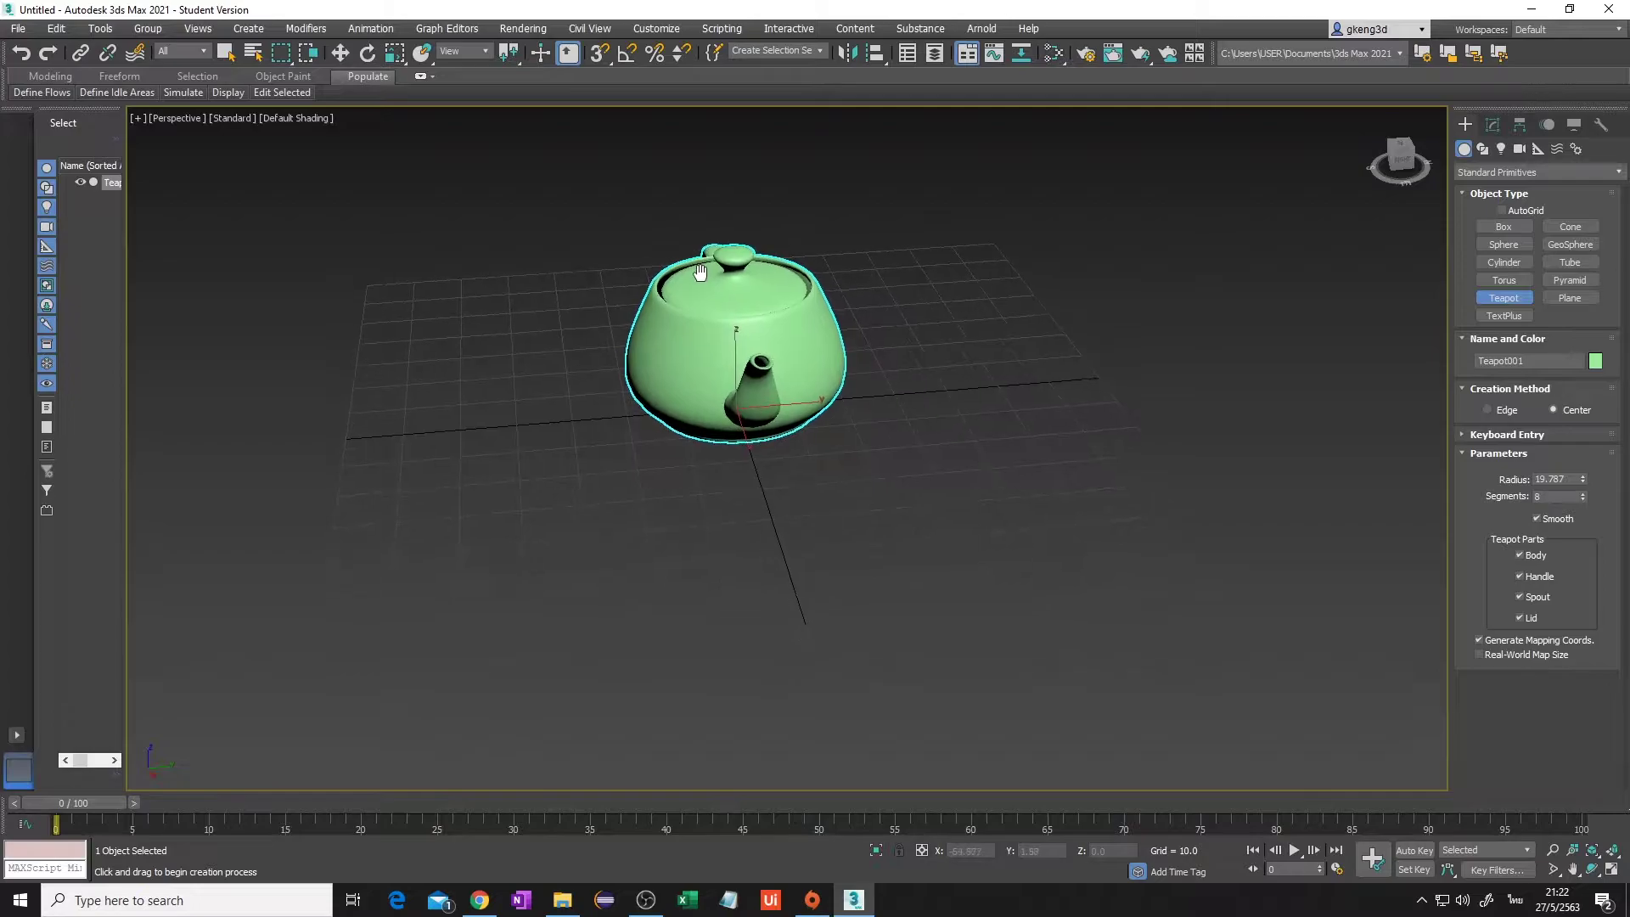
mouse_move(874, 266)
middle_mouse_down()
mouse_move(848, 320)
mouse_move(873, 328)
mouse_move(881, 273)
mouse_move(889, 302)
middle_mouse_up()
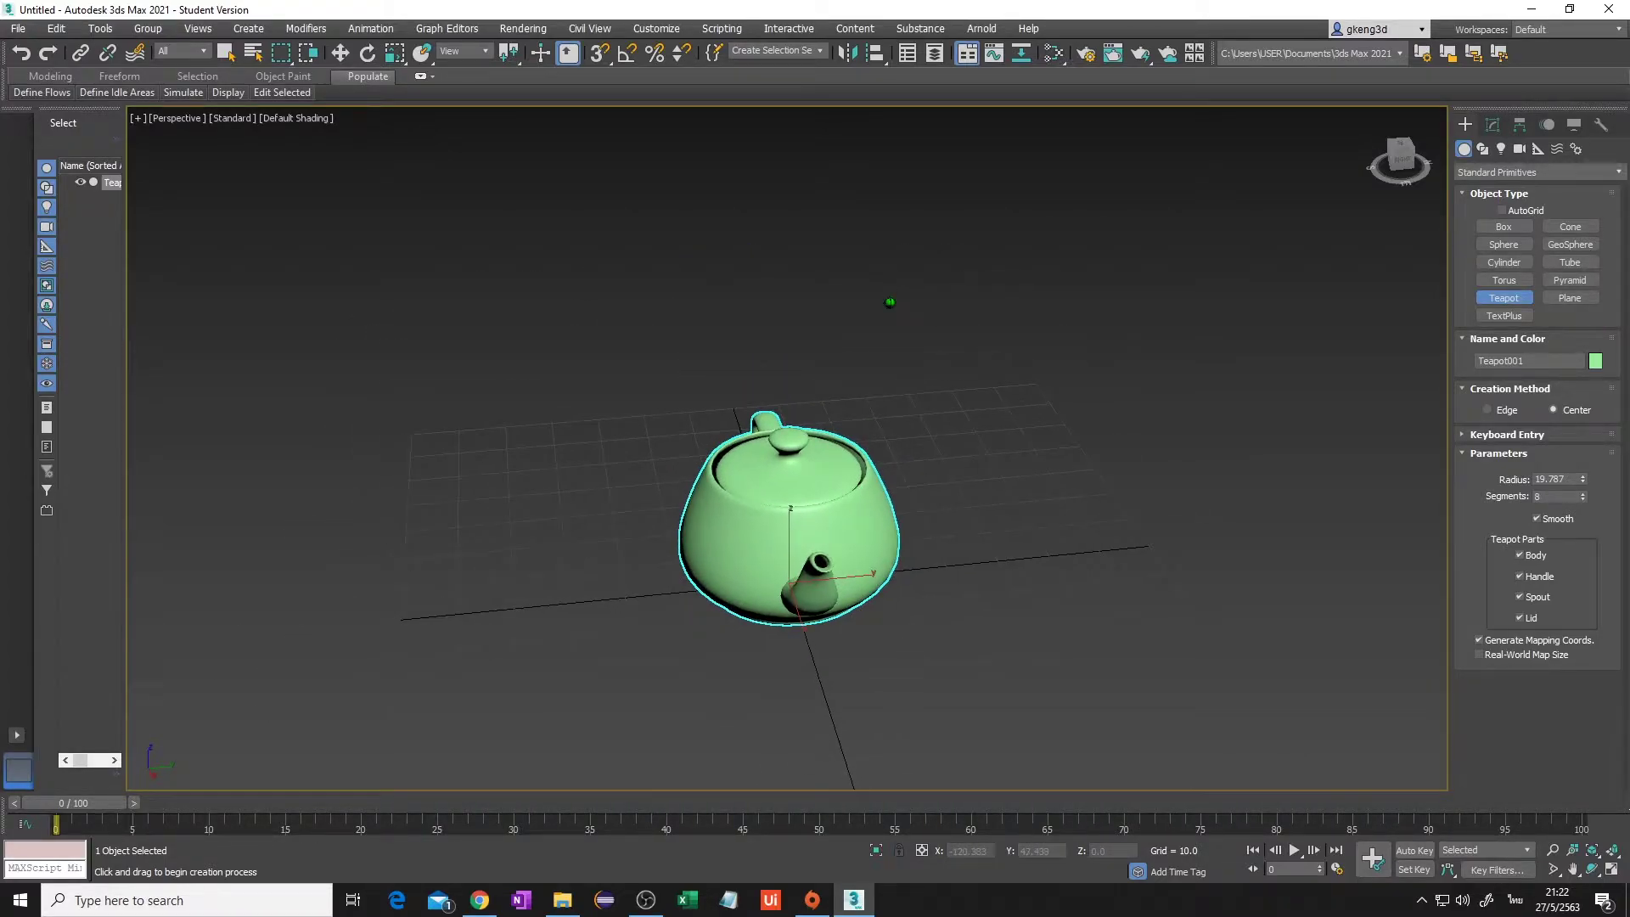
scroll(890, 301, "down", 1)
scroll(890, 302, "up", 2)
scroll(890, 301, "up", 2)
scroll(889, 301, "down", 3)
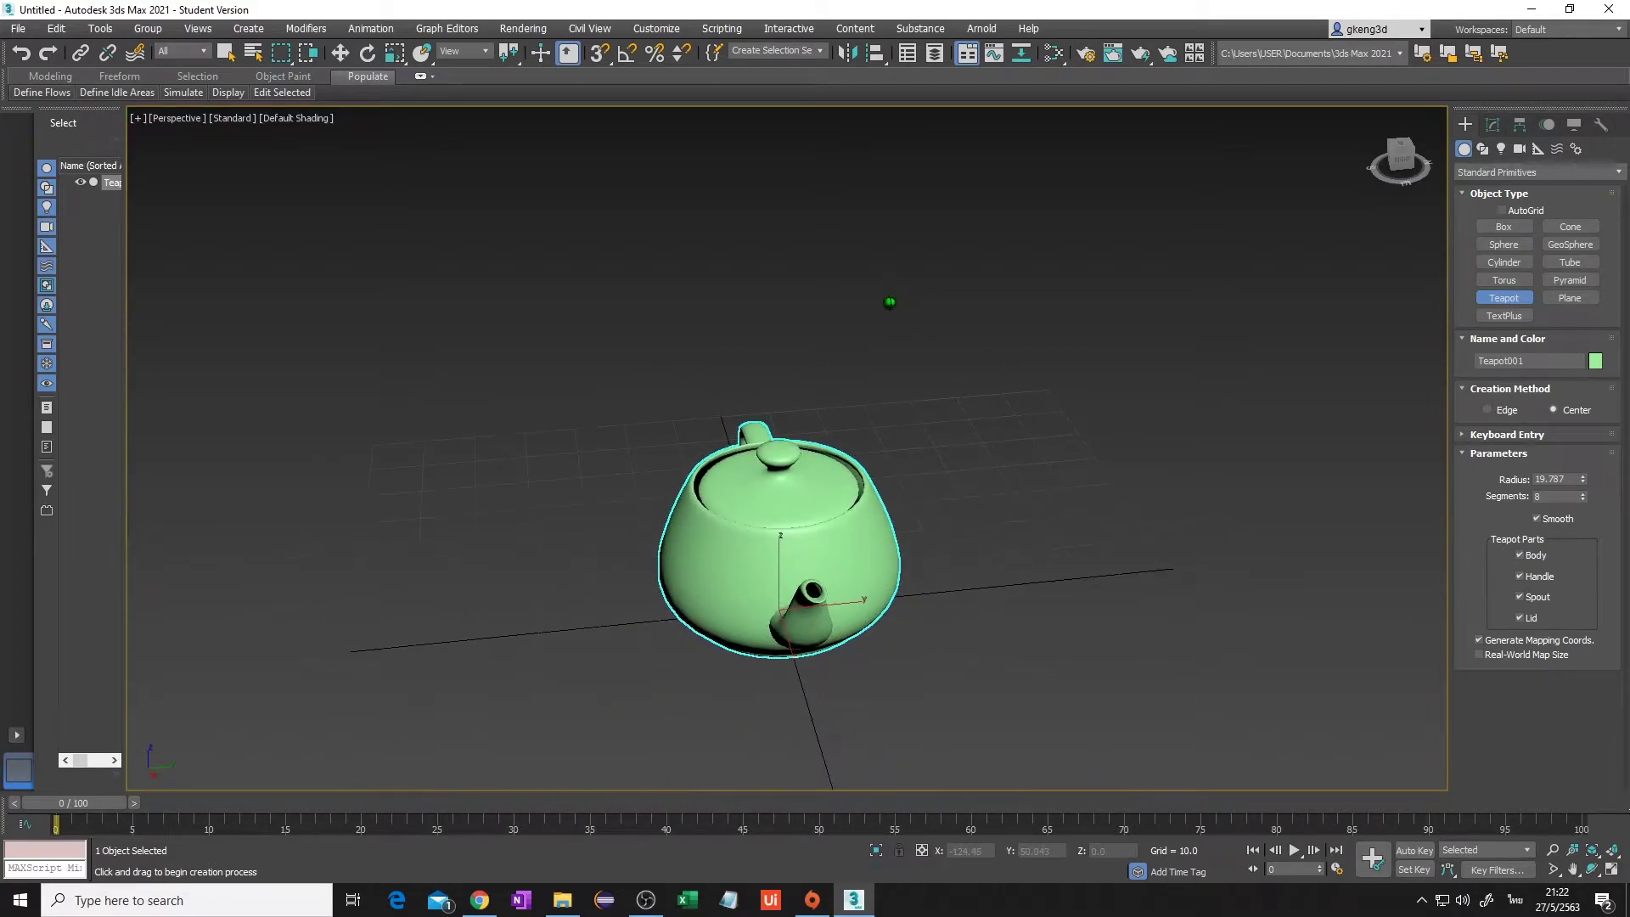
mouse_move(843, 533)
middle_mouse_down()
mouse_move(835, 441)
mouse_move(698, 332)
middle_mouse_up()
Step: Zoom in close on the teapot's lid and orbit slightly to swing the spout around
scroll(976, 292, "down", 1)
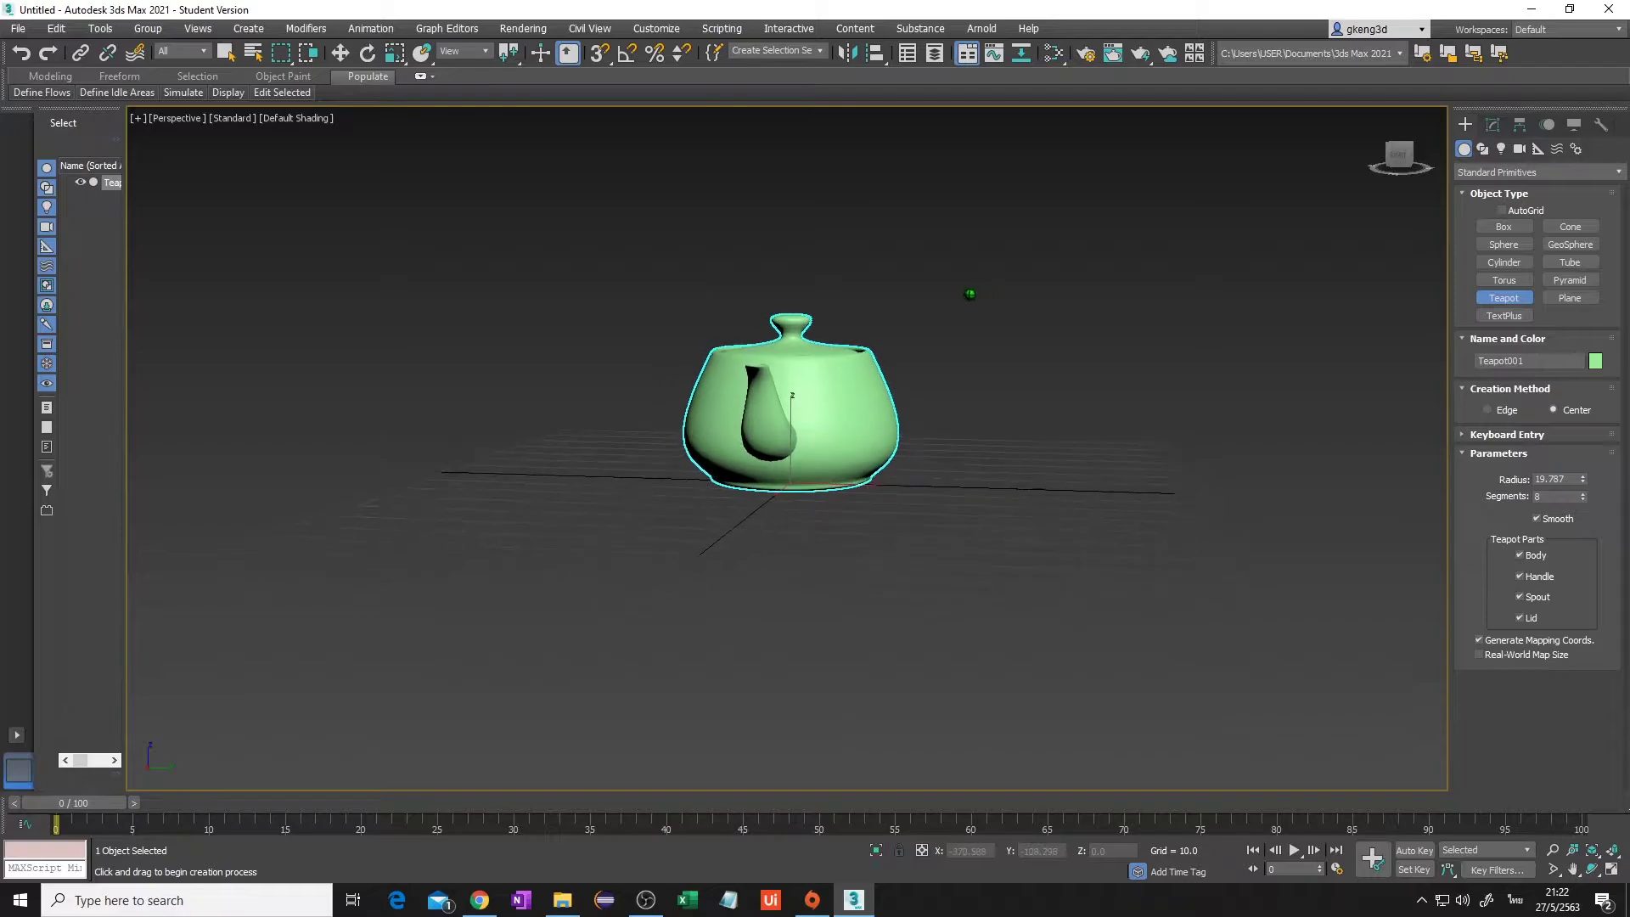
scroll(968, 293, "down", 2)
scroll(952, 296, "up", 1)
scroll(976, 293, "up", 2)
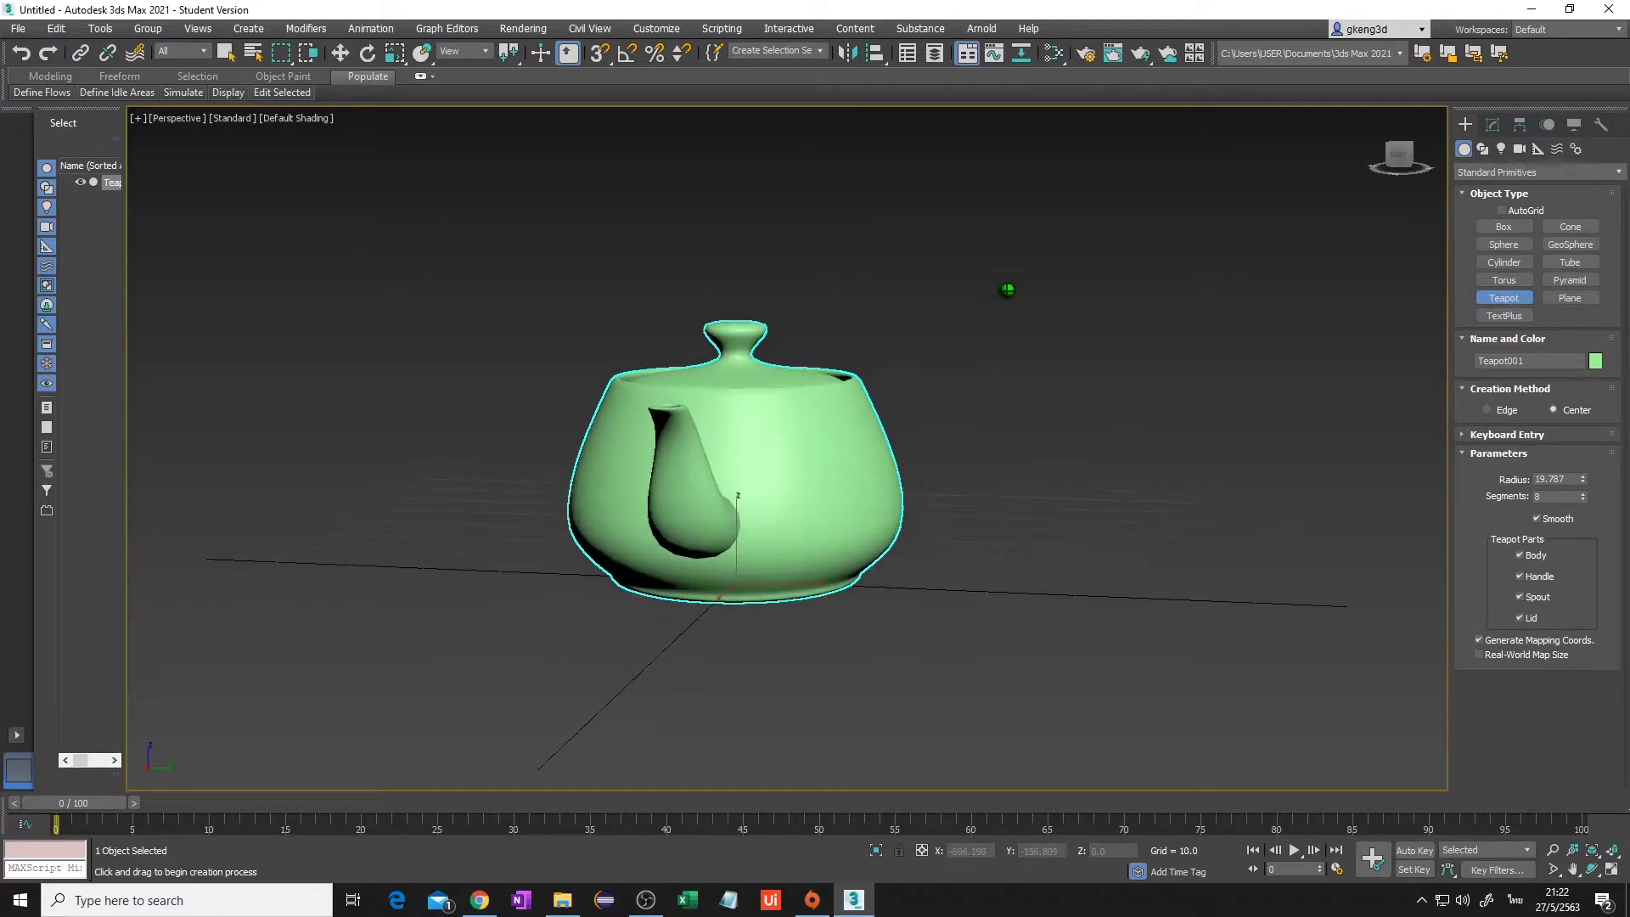
scroll(1104, 275, "up", 3)
scroll(1163, 271, "down", 1)
scroll(1061, 284, "down", 2)
scroll(992, 291, "down", 1)
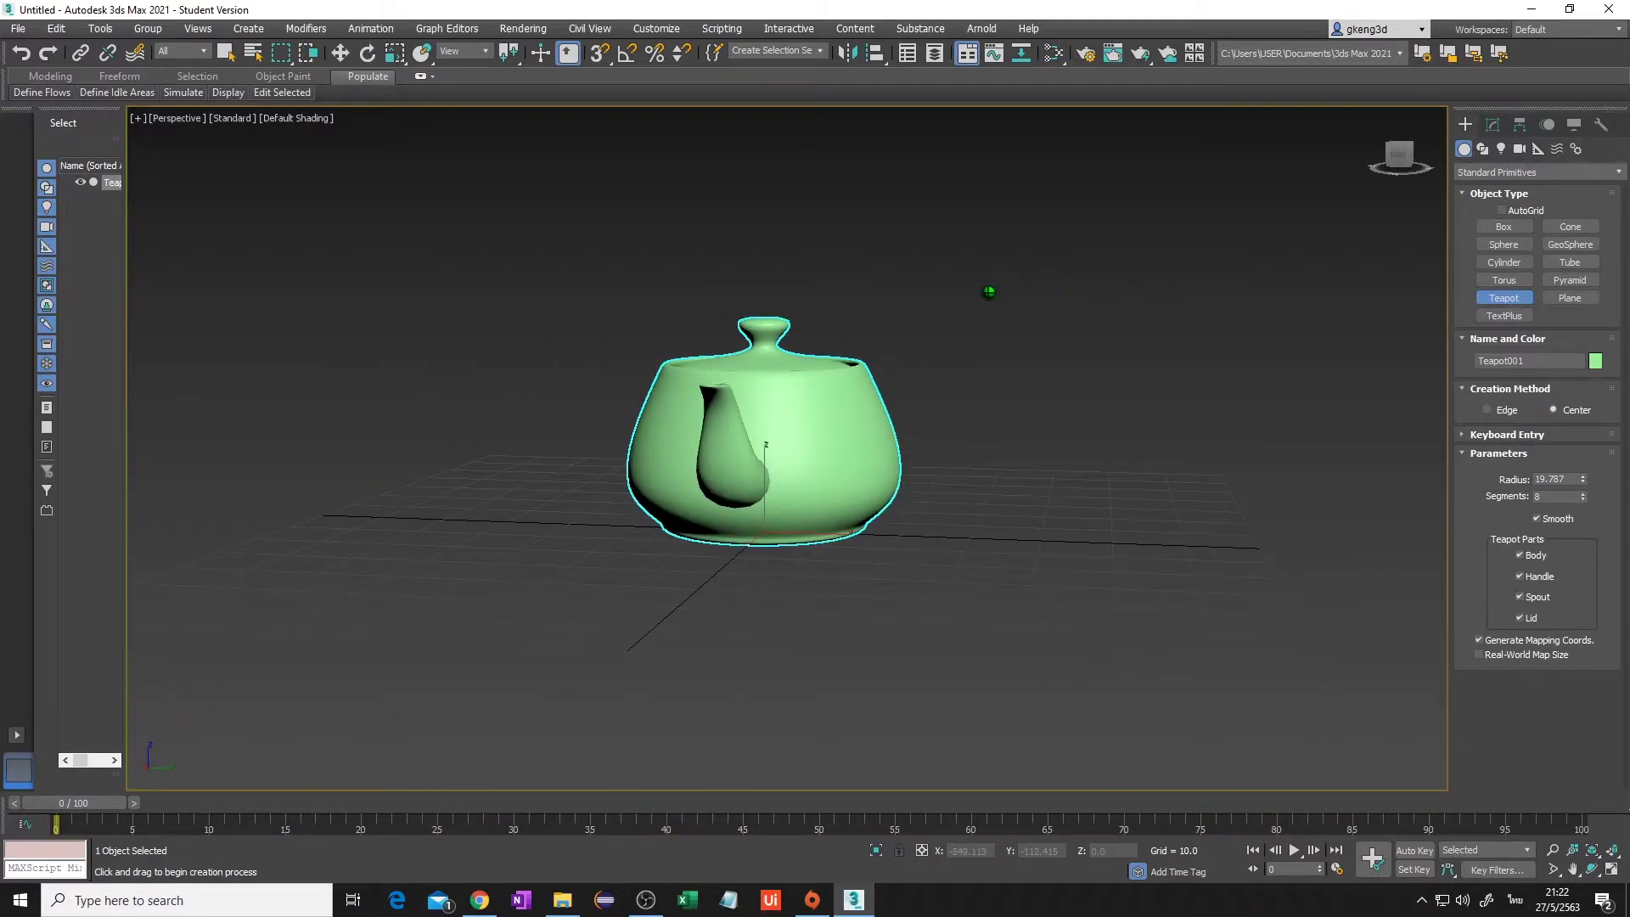
mouse_move(732, 363)
middle_mouse_down("alt")
mouse_move(996, 277)
mouse_move(703, 364)
mouse_move(757, 339)
mouse_move(794, 353)
mouse_move(728, 365)
mouse_move(756, 364)
mouse_move(742, 364)
middle_mouse_up("alt")
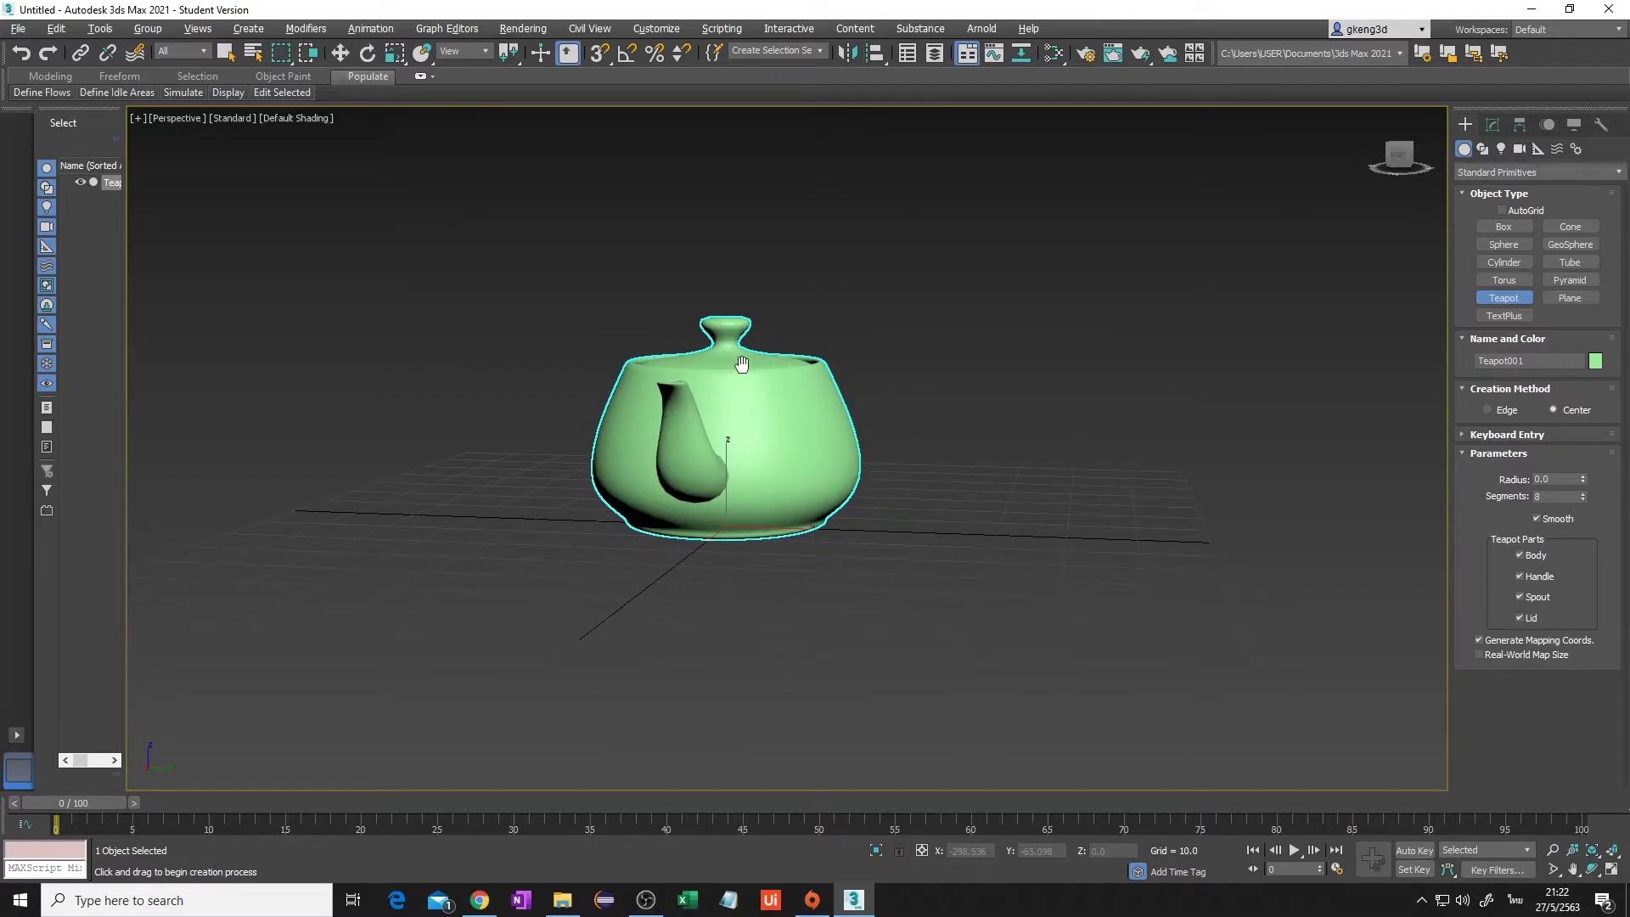
middle_click_drag(742, 363, 722, 365, "alt")
Step: Adjust the zoom and orbit the view to a raised angle on the teapot
scroll(721, 365, "up", 2)
scroll(722, 365, "up", 3)
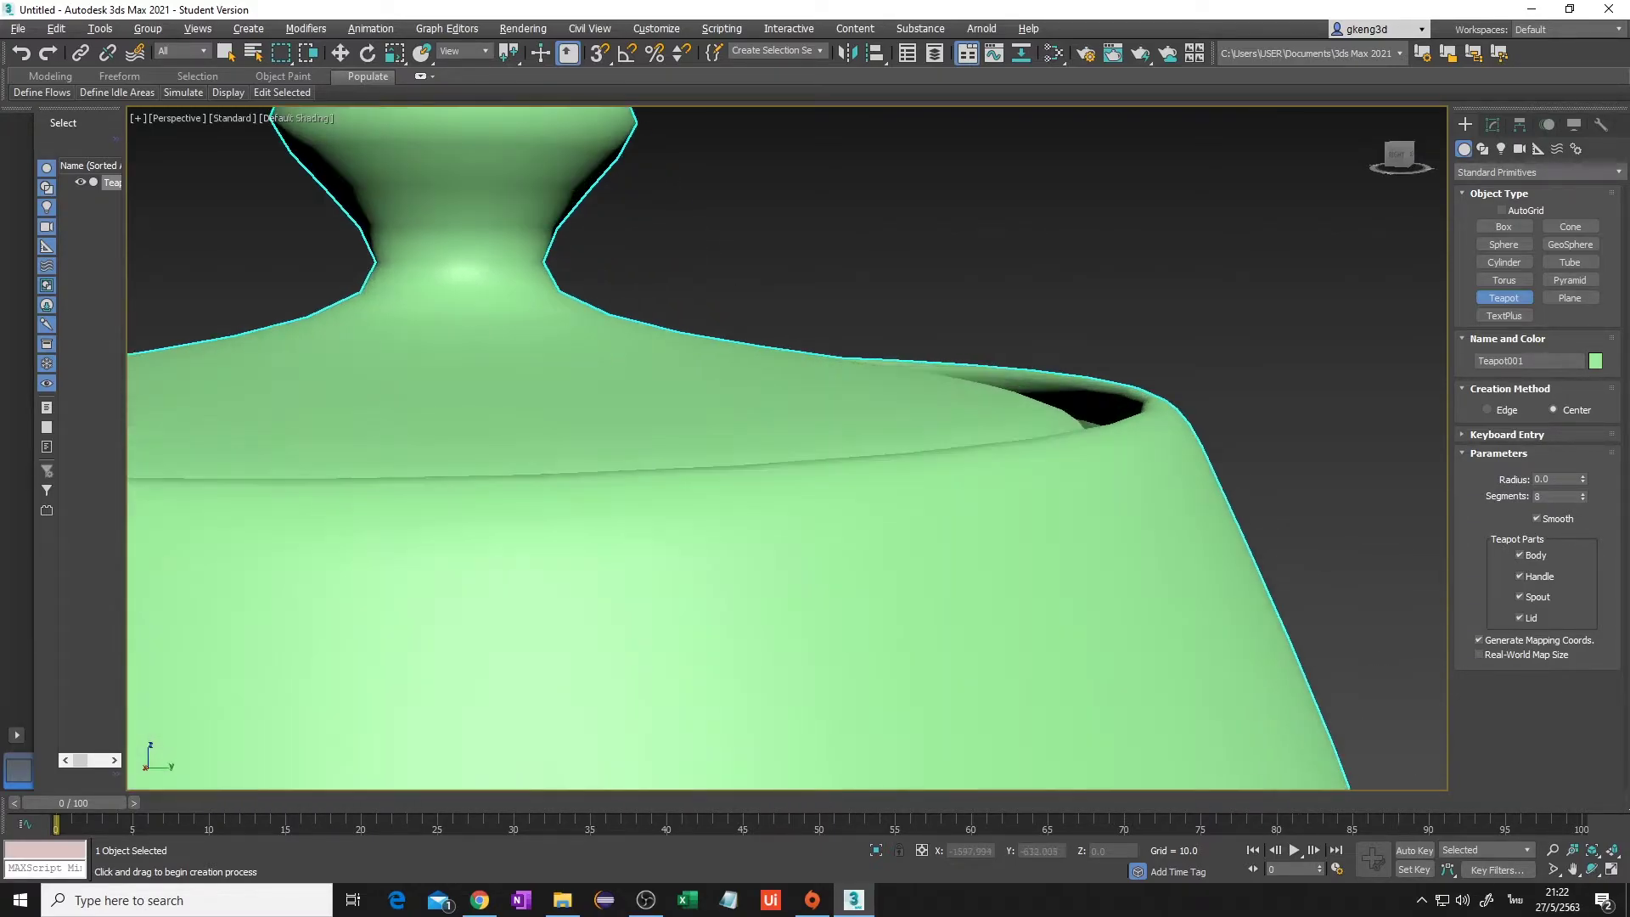
scroll(662, 510, "down", 2)
scroll(662, 509, "down", 3)
scroll(666, 498, "up", 2)
scroll(713, 437, "down", 2)
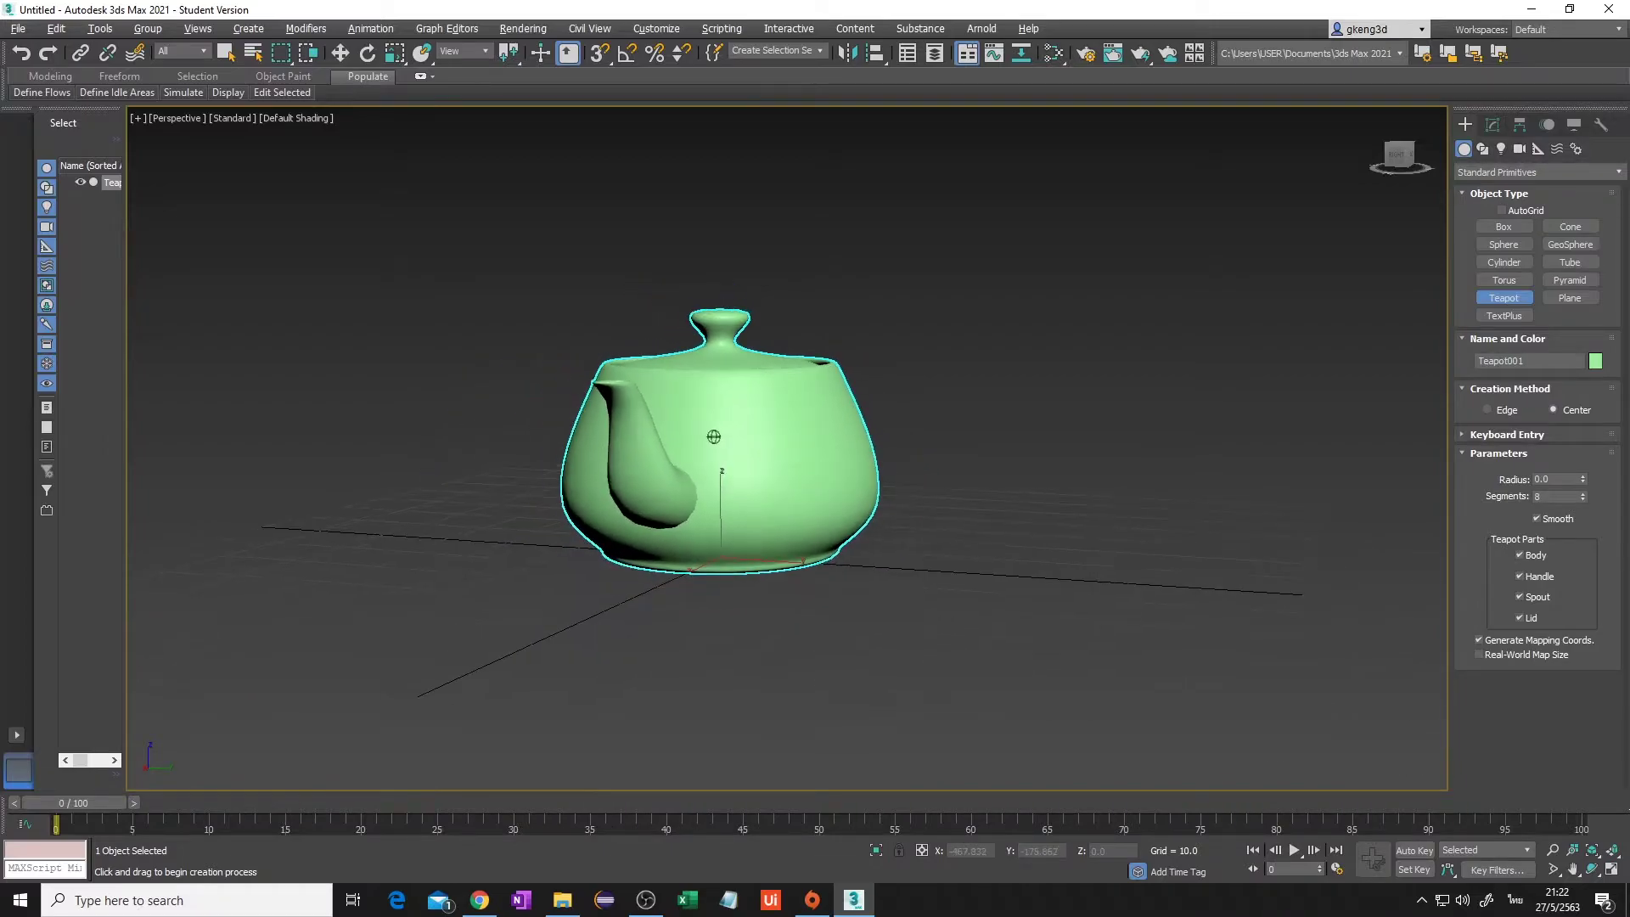
mouse_move(713, 436)
middle_mouse_down("alt")
mouse_move(769, 351)
mouse_move(1036, 360)
mouse_move(747, 362)
middle_mouse_up("alt")
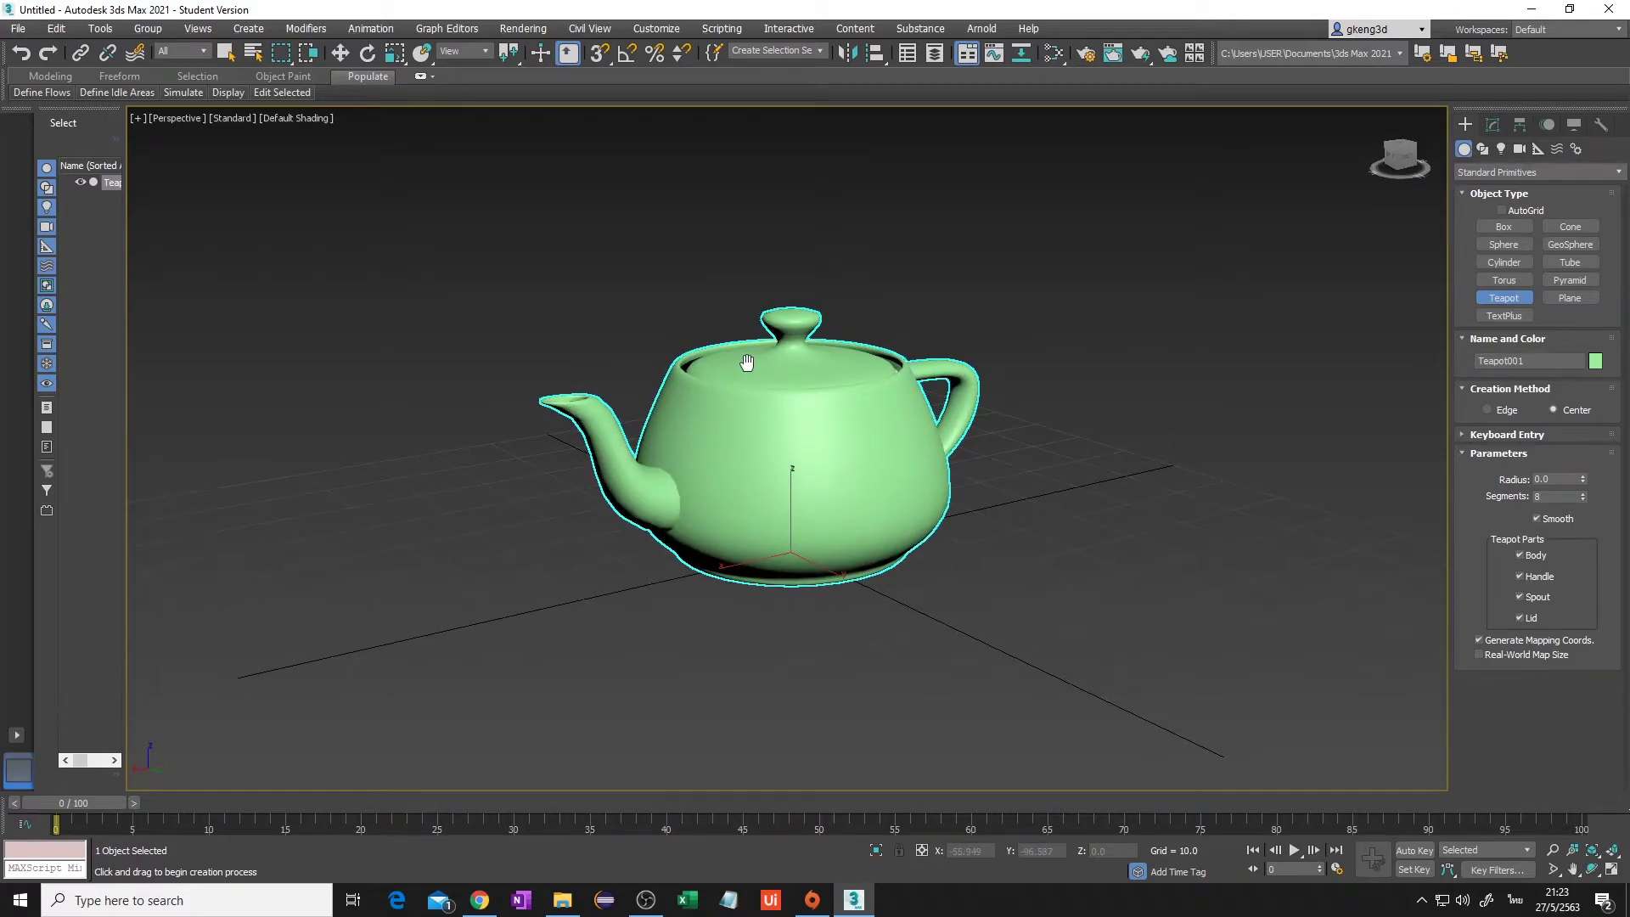
Step: Pan the teapot right and zoom to frame the whole teapot with handle, spout and lid
mouse_move(629, 374)
middle_mouse_down()
mouse_move(673, 306)
mouse_move(702, 320)
mouse_move(687, 263)
mouse_move(848, 459)
mouse_move(953, 346)
mouse_move(857, 433)
middle_mouse_up()
scroll(858, 433, "down", 1)
scroll(857, 433, "down", 1)
scroll(857, 433, "up", 5)
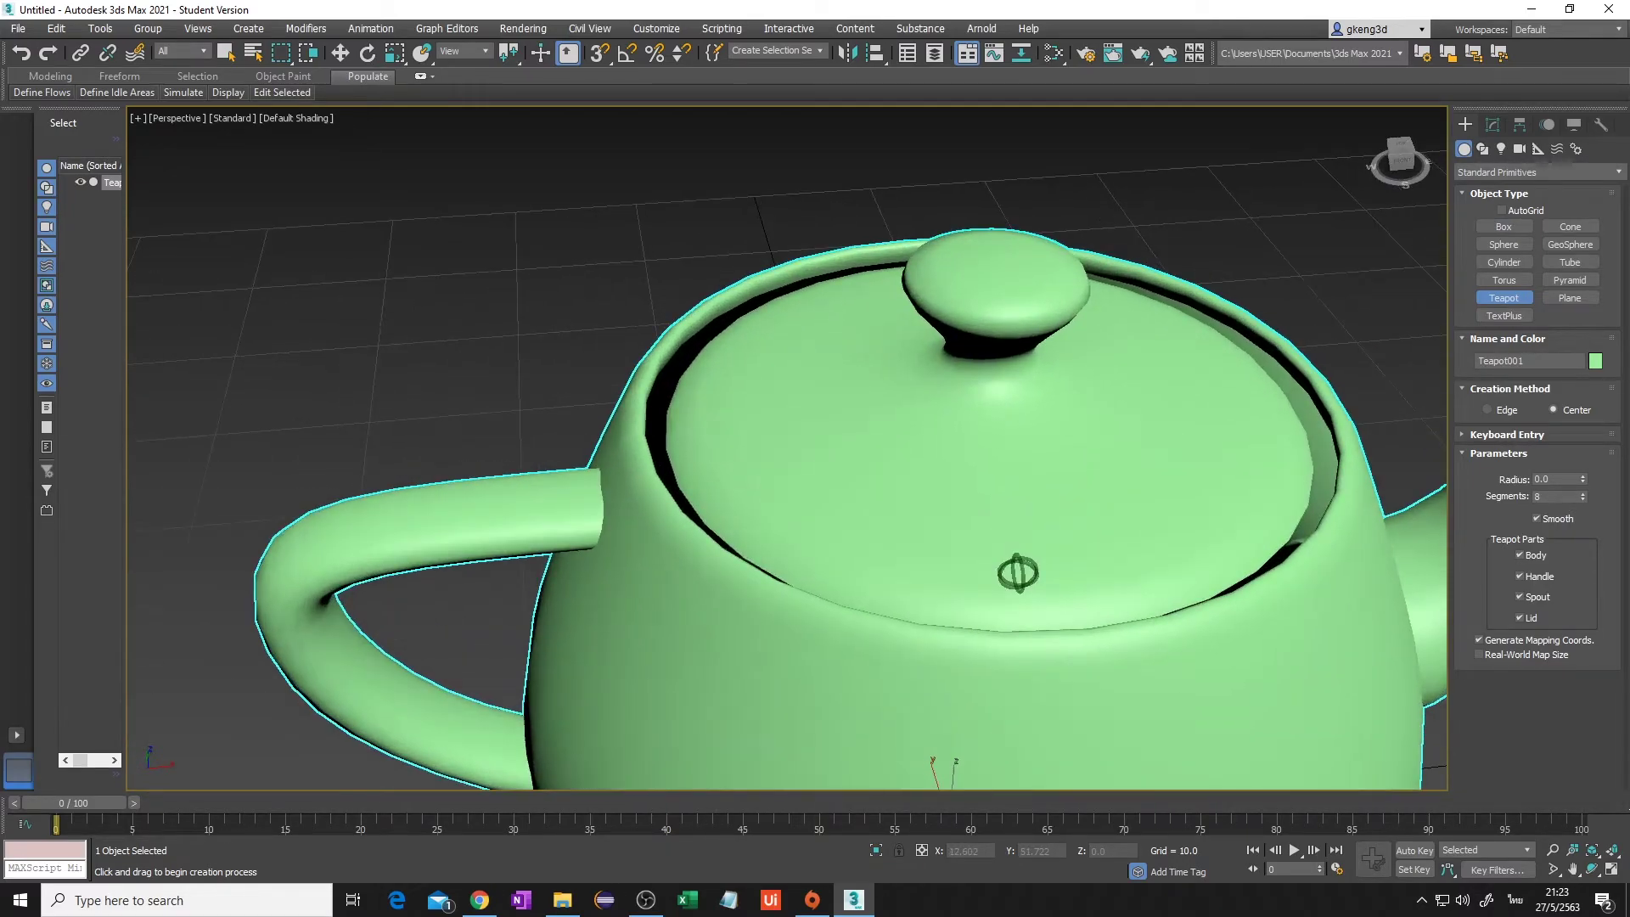
scroll(840, 417, "down", 5)
scroll(840, 417, "up", 1)
scroll(861, 437, "up", 1)
scroll(887, 458, "up", 2)
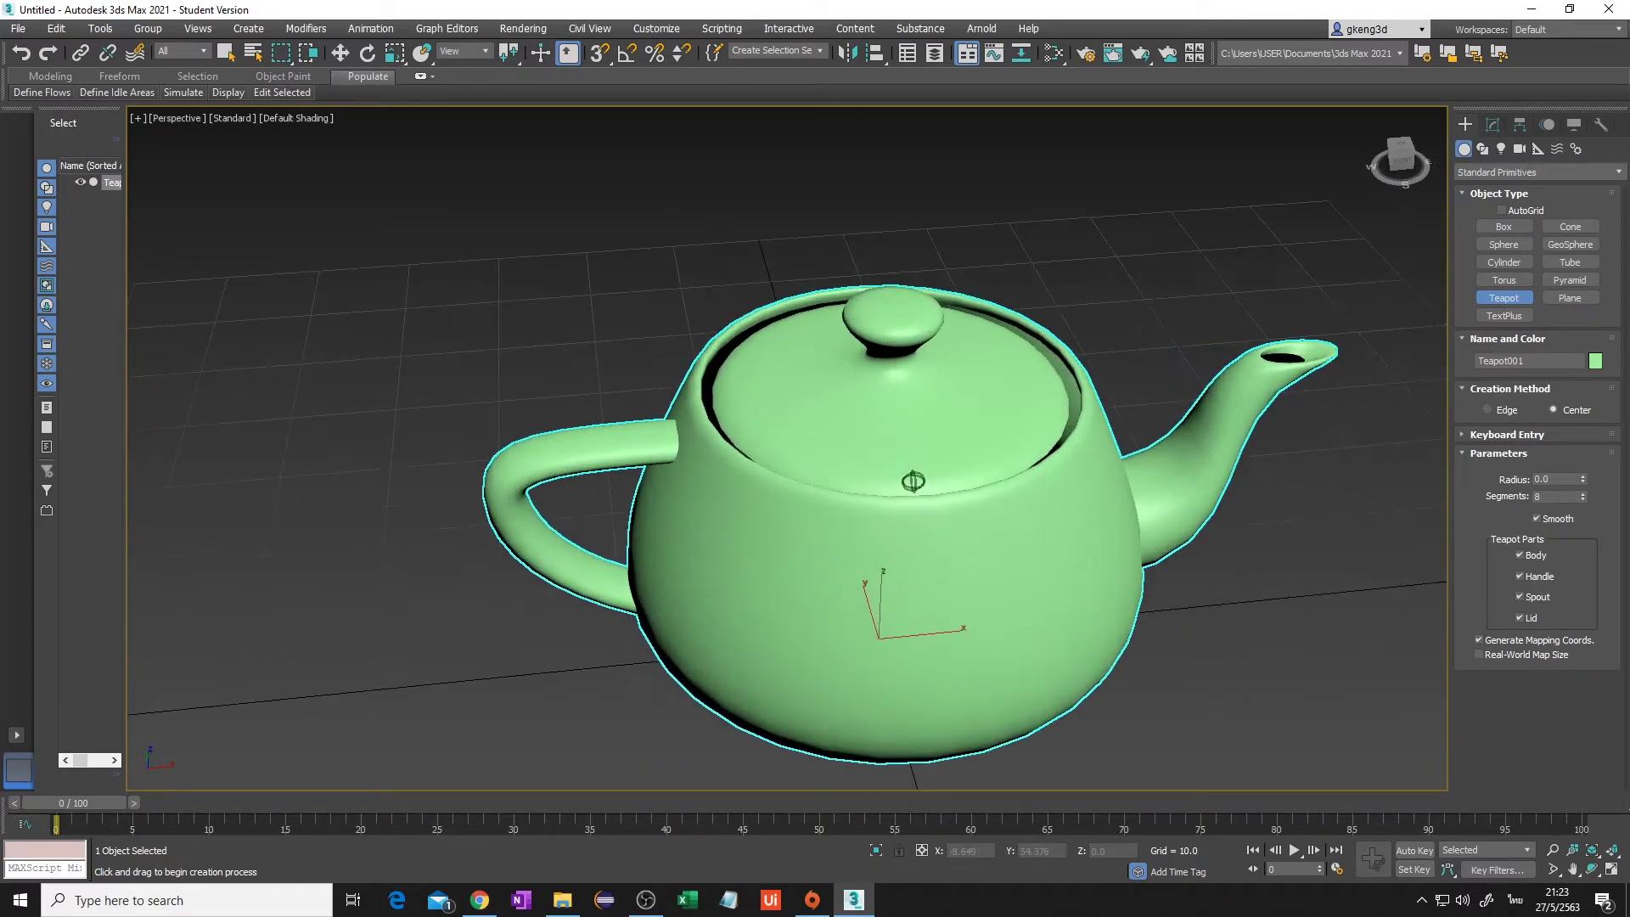
scroll(913, 481, "up", 2)
scroll(937, 509, "down", 2)
scroll(924, 484, "down", 2)
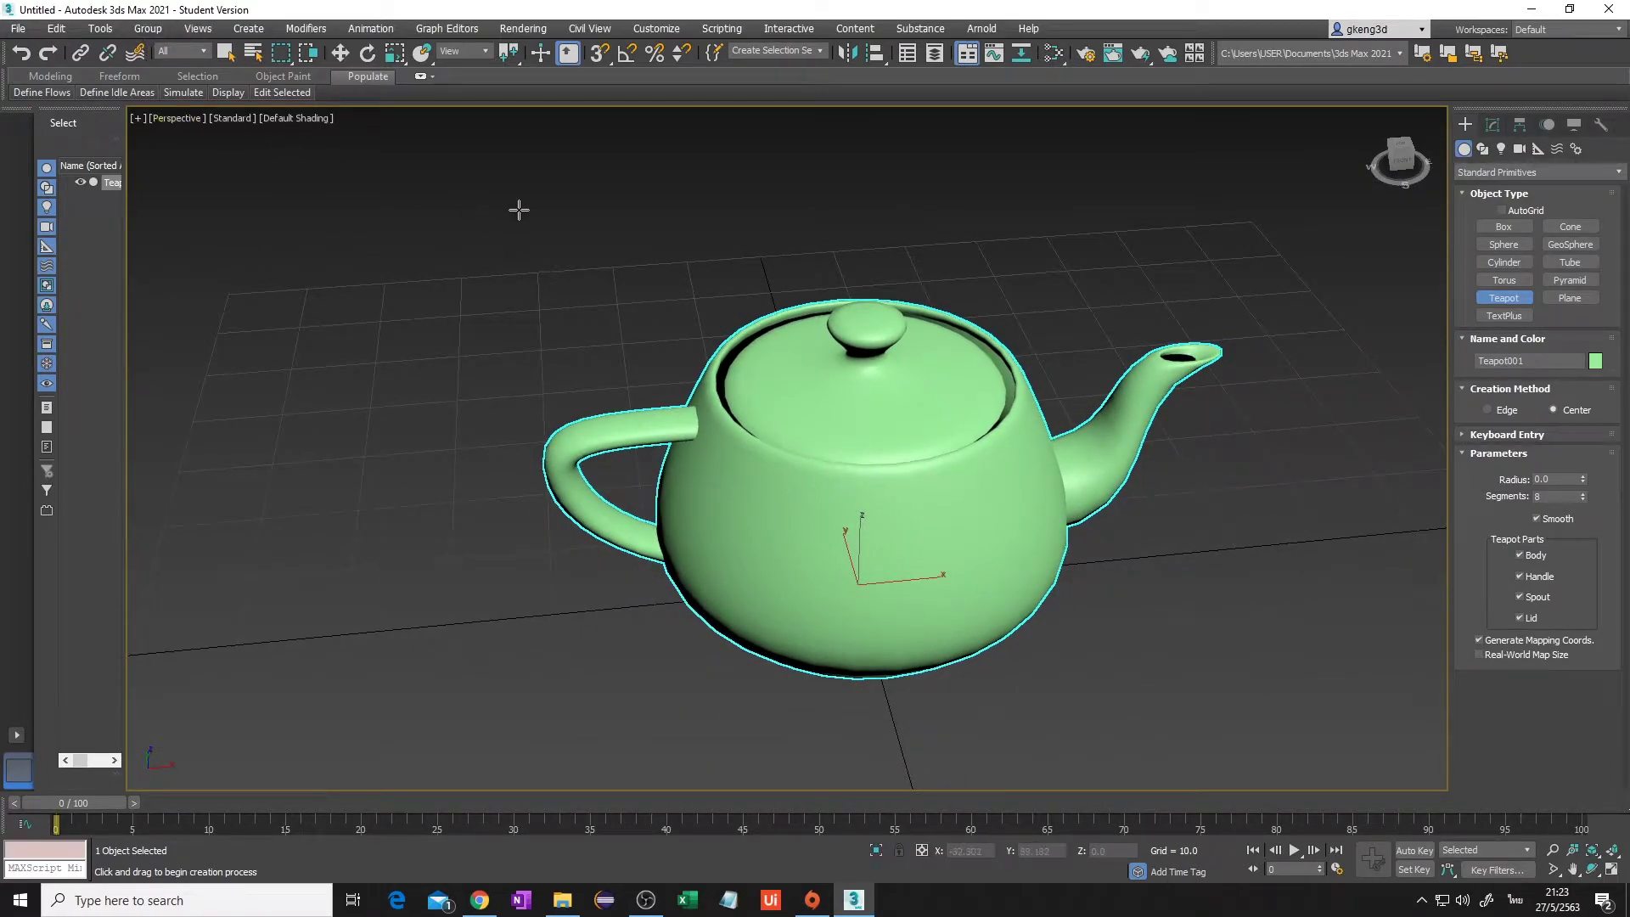
Step: Exit teapot creation mode, then reselect and deselect the teapot
right_click(531, 229)
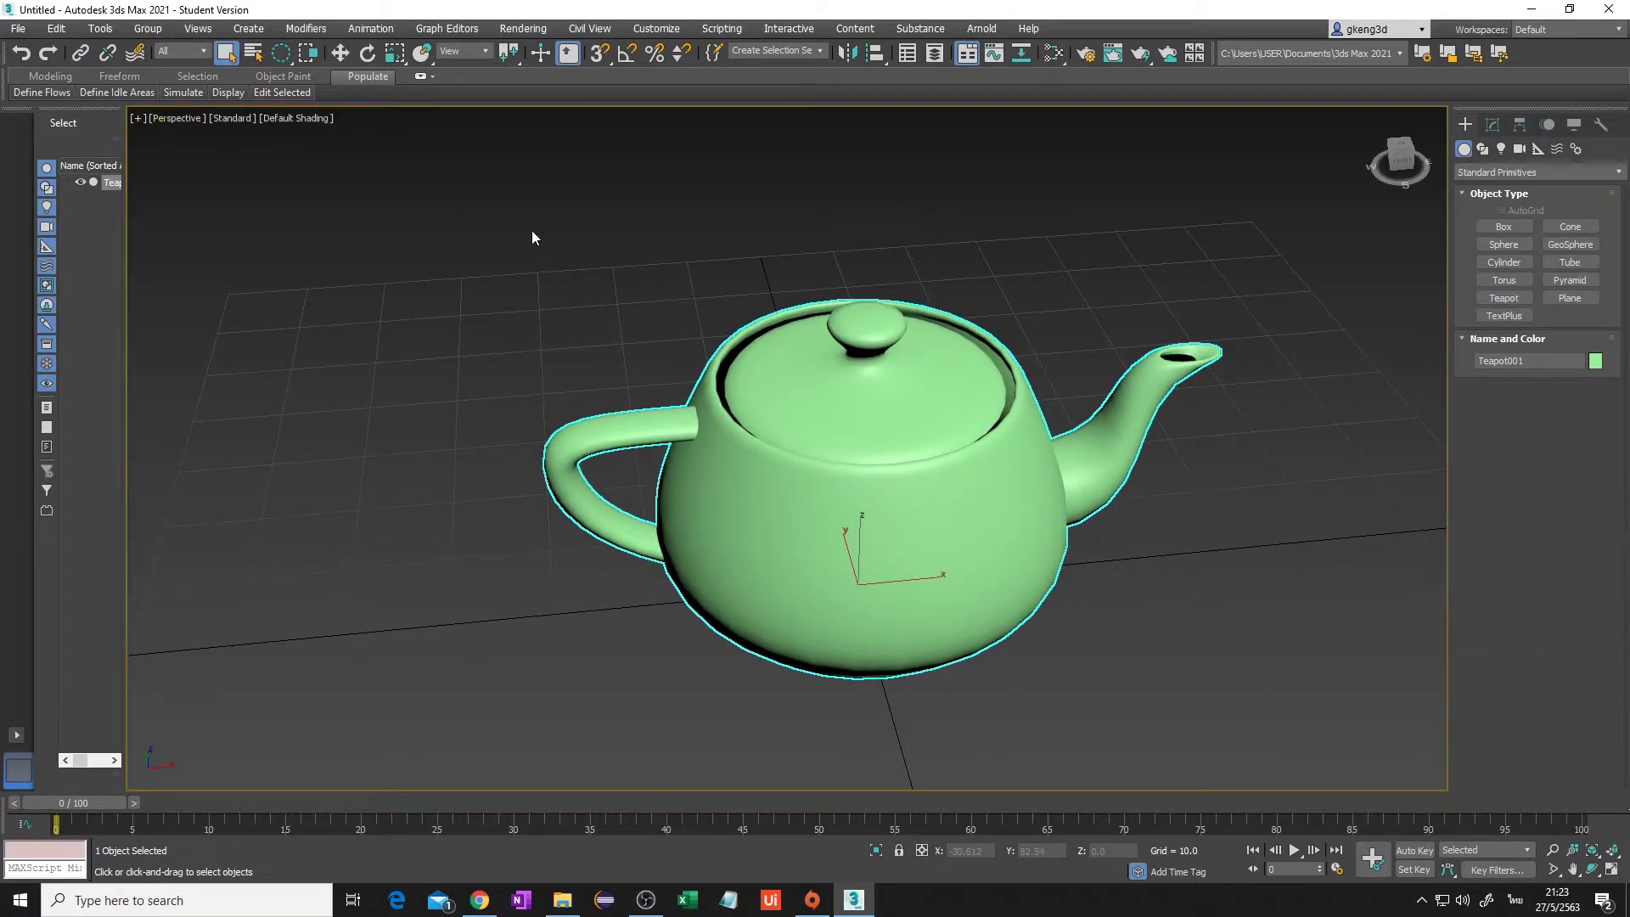
left_click(597, 228)
left_click(768, 402)
left_click(1006, 217)
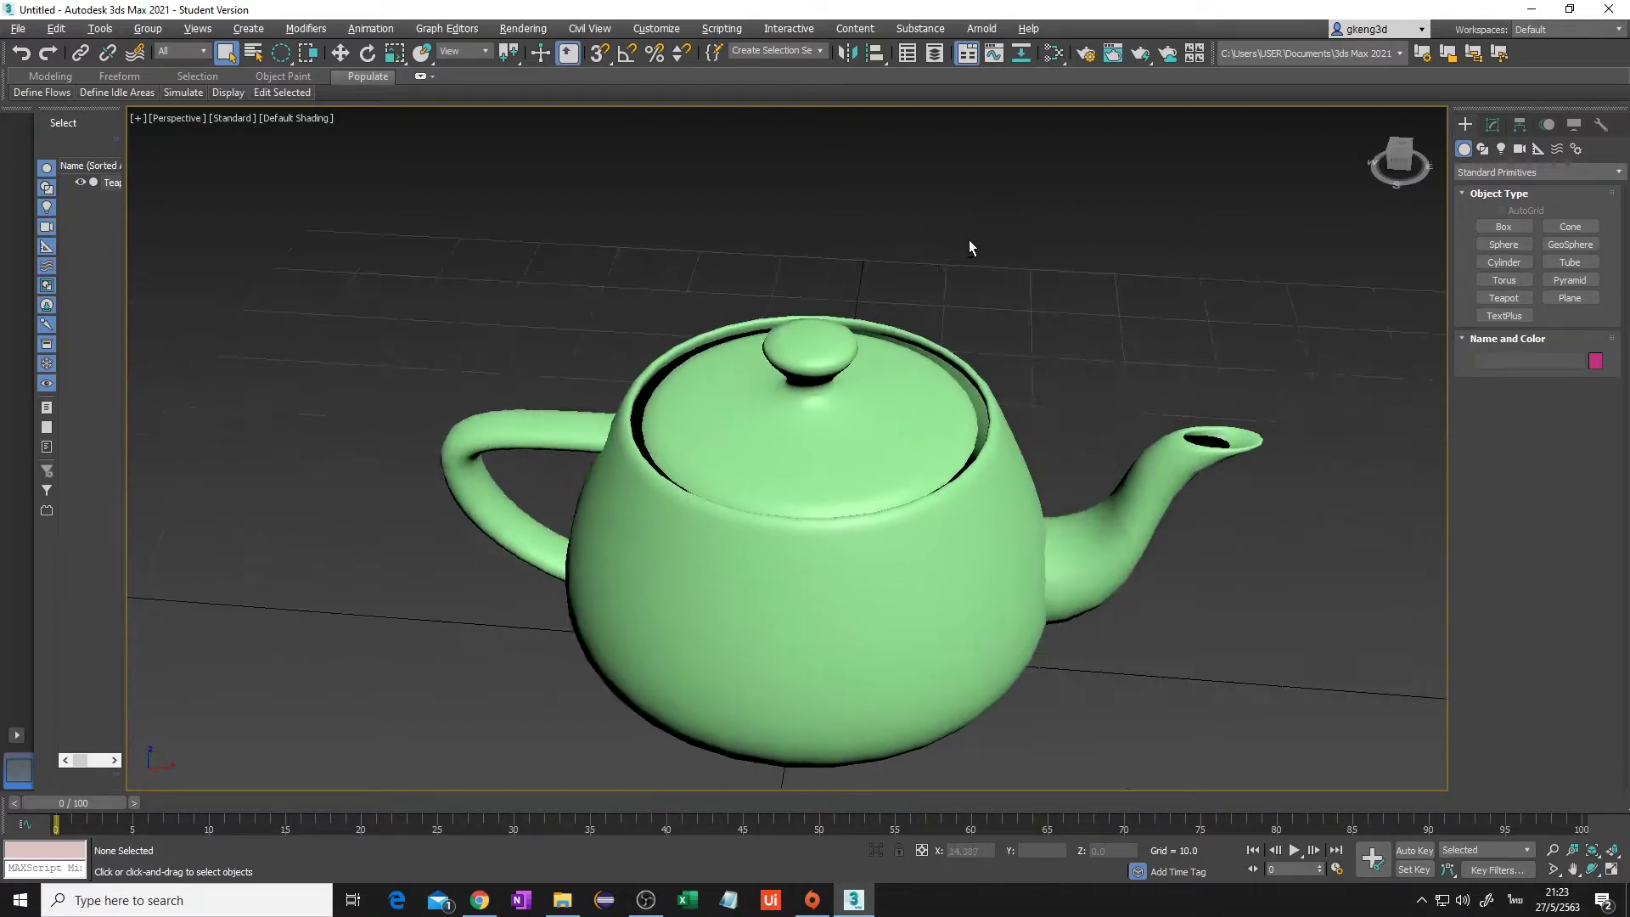
Step: Orbit the view from below the teapot up to a level front view and adjust zoom
mouse_move(1014, 245)
middle_mouse_down("alt")
mouse_move(968, 233)
mouse_move(1123, 338)
mouse_move(1175, 214)
mouse_move(1163, 282)
mouse_move(945, 343)
mouse_move(919, 211)
mouse_move(685, 244)
mouse_move(532, 238)
mouse_move(827, 270)
mouse_move(743, 331)
mouse_move(775, 229)
mouse_move(864, 341)
mouse_move(793, 262)
mouse_move(837, 444)
mouse_move(893, 569)
mouse_move(807, 658)
middle_mouse_up("alt")
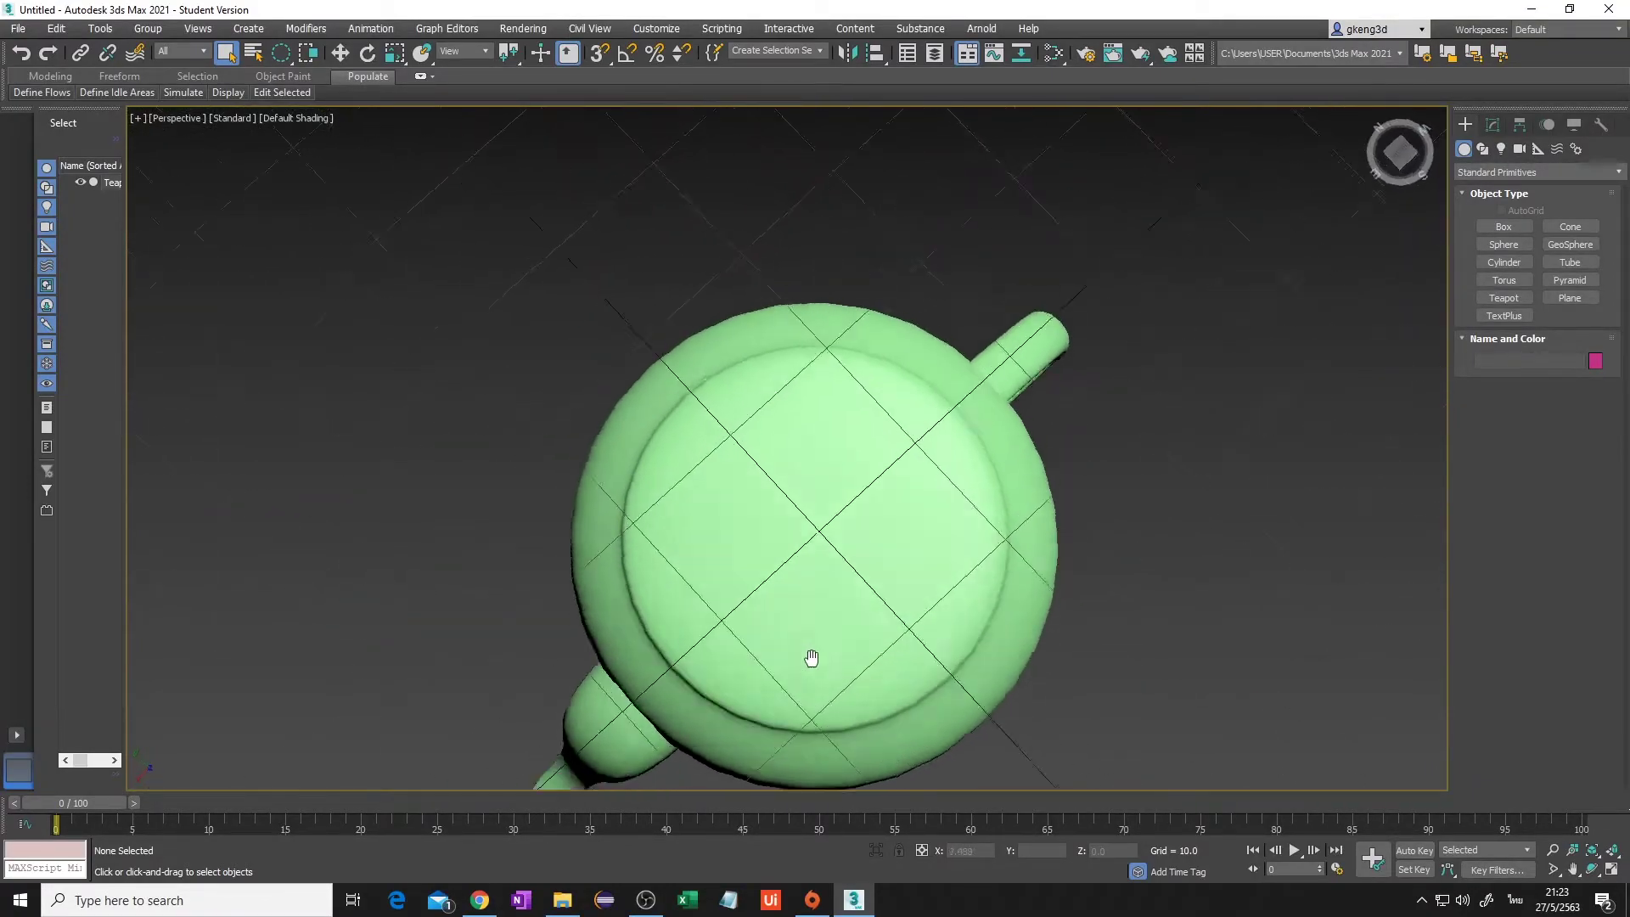
mouse_move(717, 292)
middle_mouse_down("alt")
mouse_move(745, 503)
mouse_move(975, 434)
mouse_move(1117, 515)
mouse_move(680, 461)
mouse_move(745, 434)
mouse_move(716, 389)
mouse_move(884, 484)
mouse_move(790, 466)
middle_mouse_up("alt")
scroll(789, 466, "down", 3)
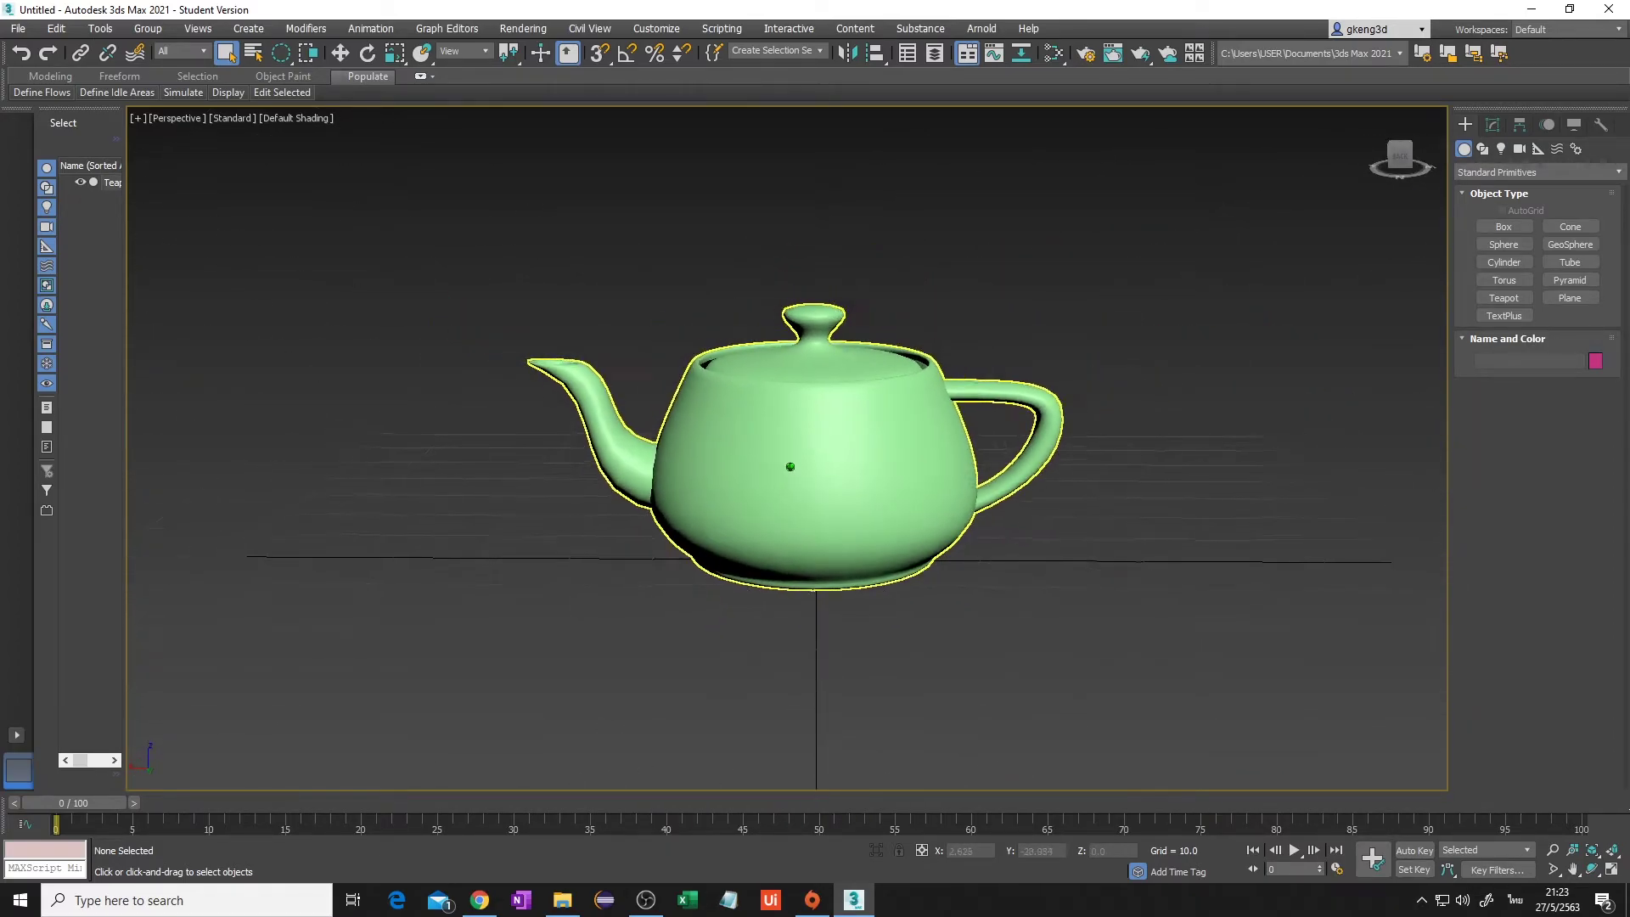
scroll(790, 466, "up", 5)
scroll(789, 466, "down", 4)
scroll(790, 466, "down", 1)
scroll(789, 466, "up", 4)
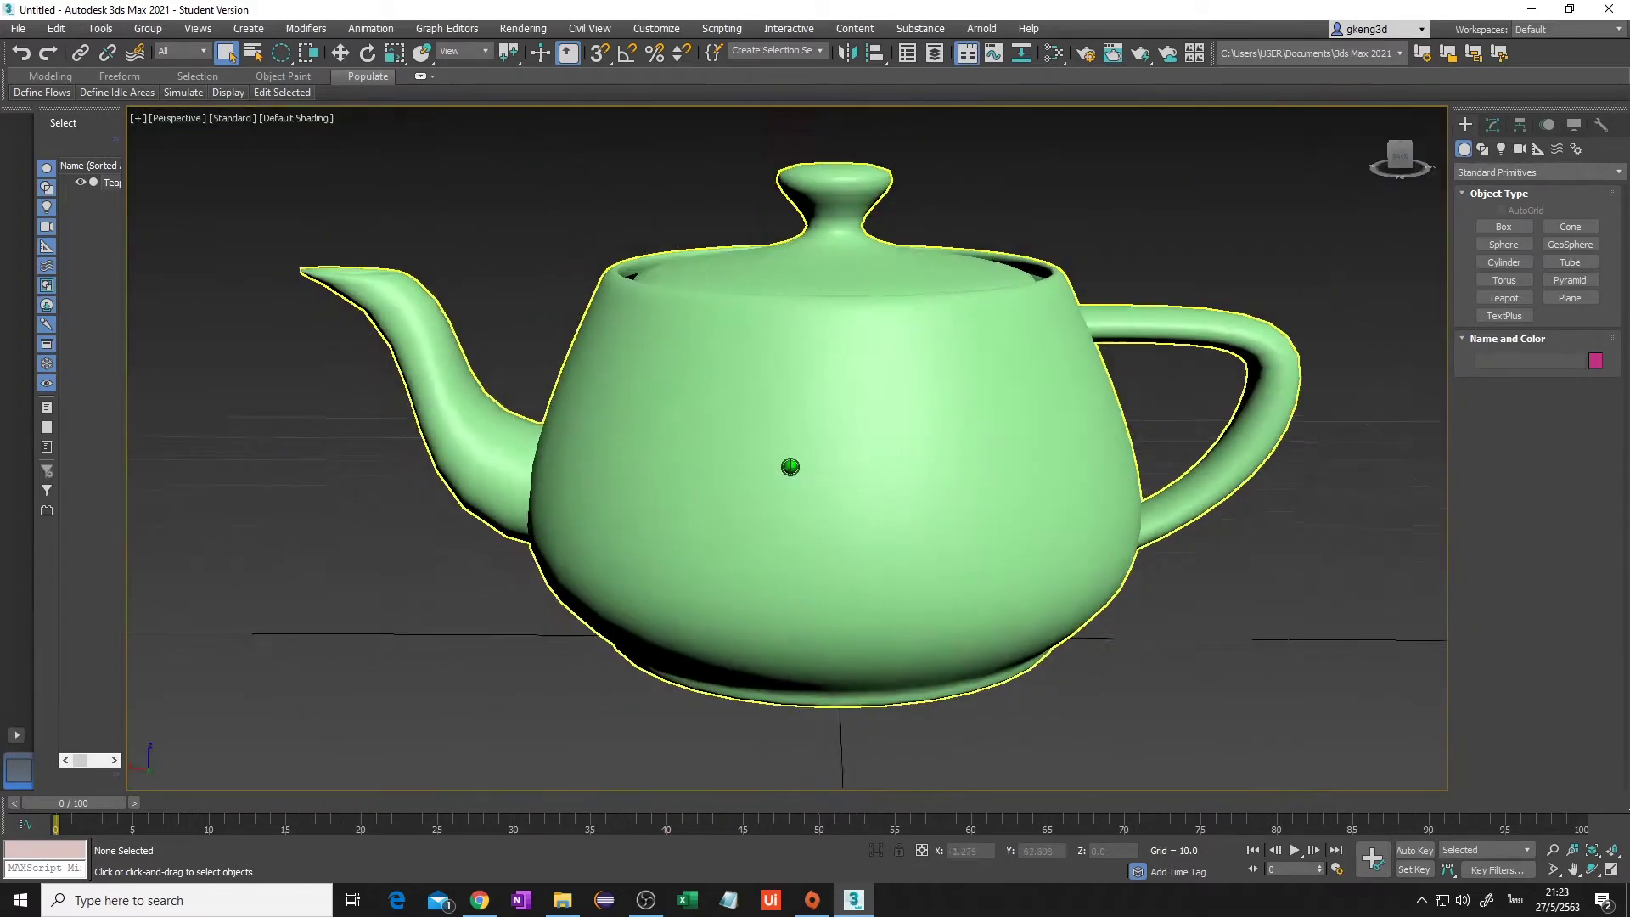
scroll(790, 466, "down", 3)
Step: Fine-tune zoom and pan to centre the teapot side-on, spout left and handle right
scroll(790, 466, "down", 1)
scroll(789, 466, "up", 2)
scroll(789, 466, "up", 1)
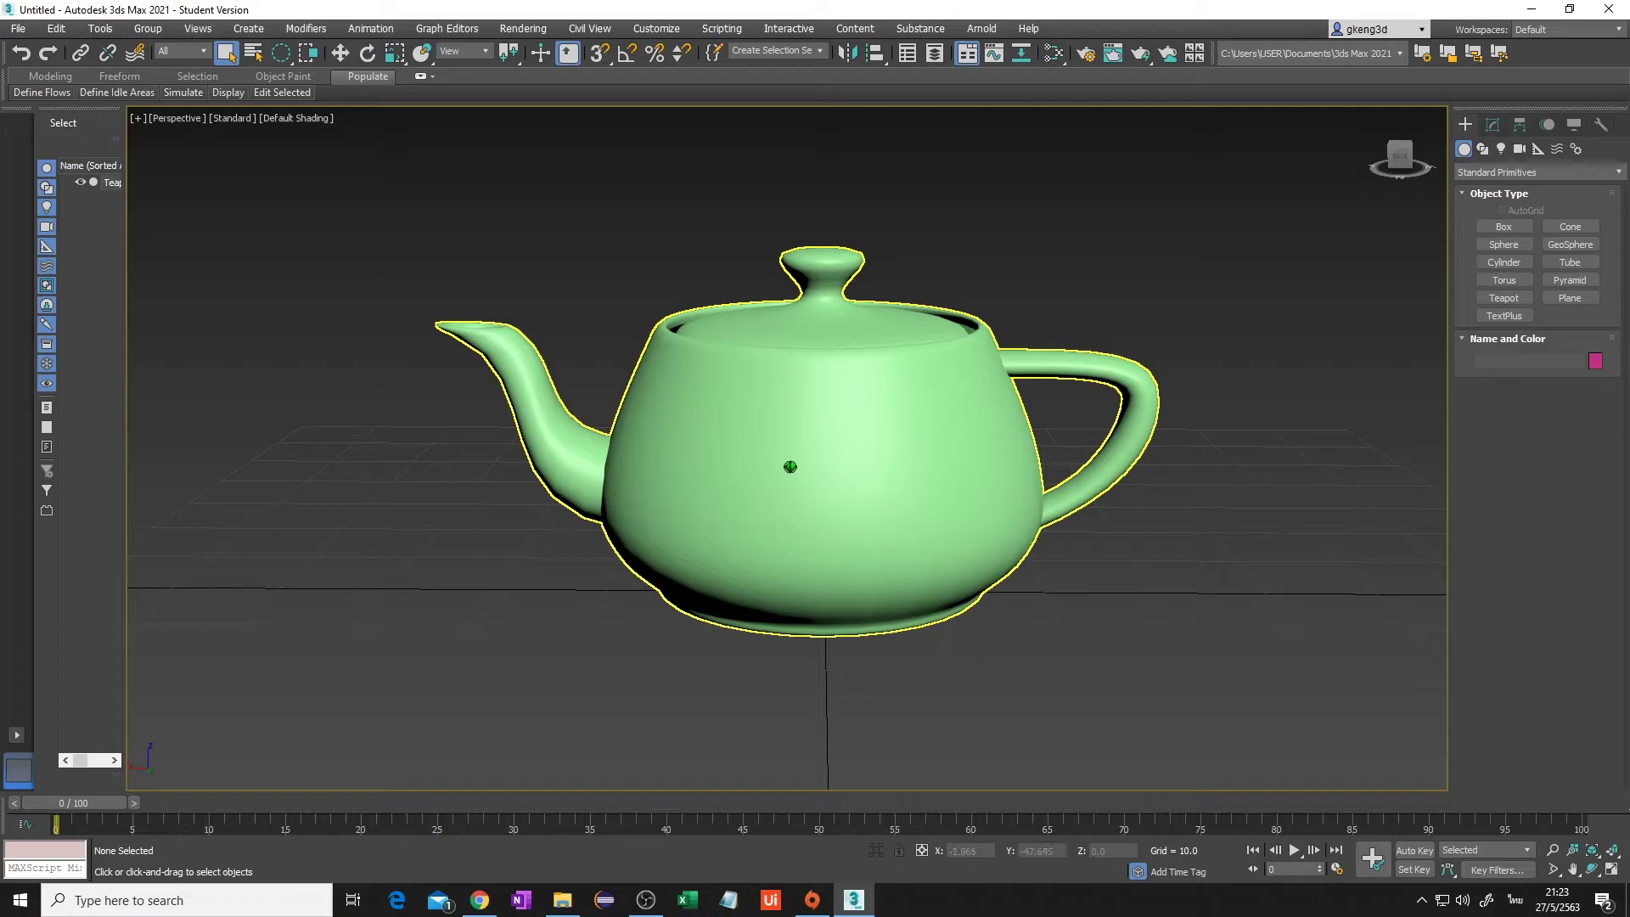
scroll(790, 466, "down", 1)
scroll(789, 466, "up", 4)
scroll(789, 466, "down", 5)
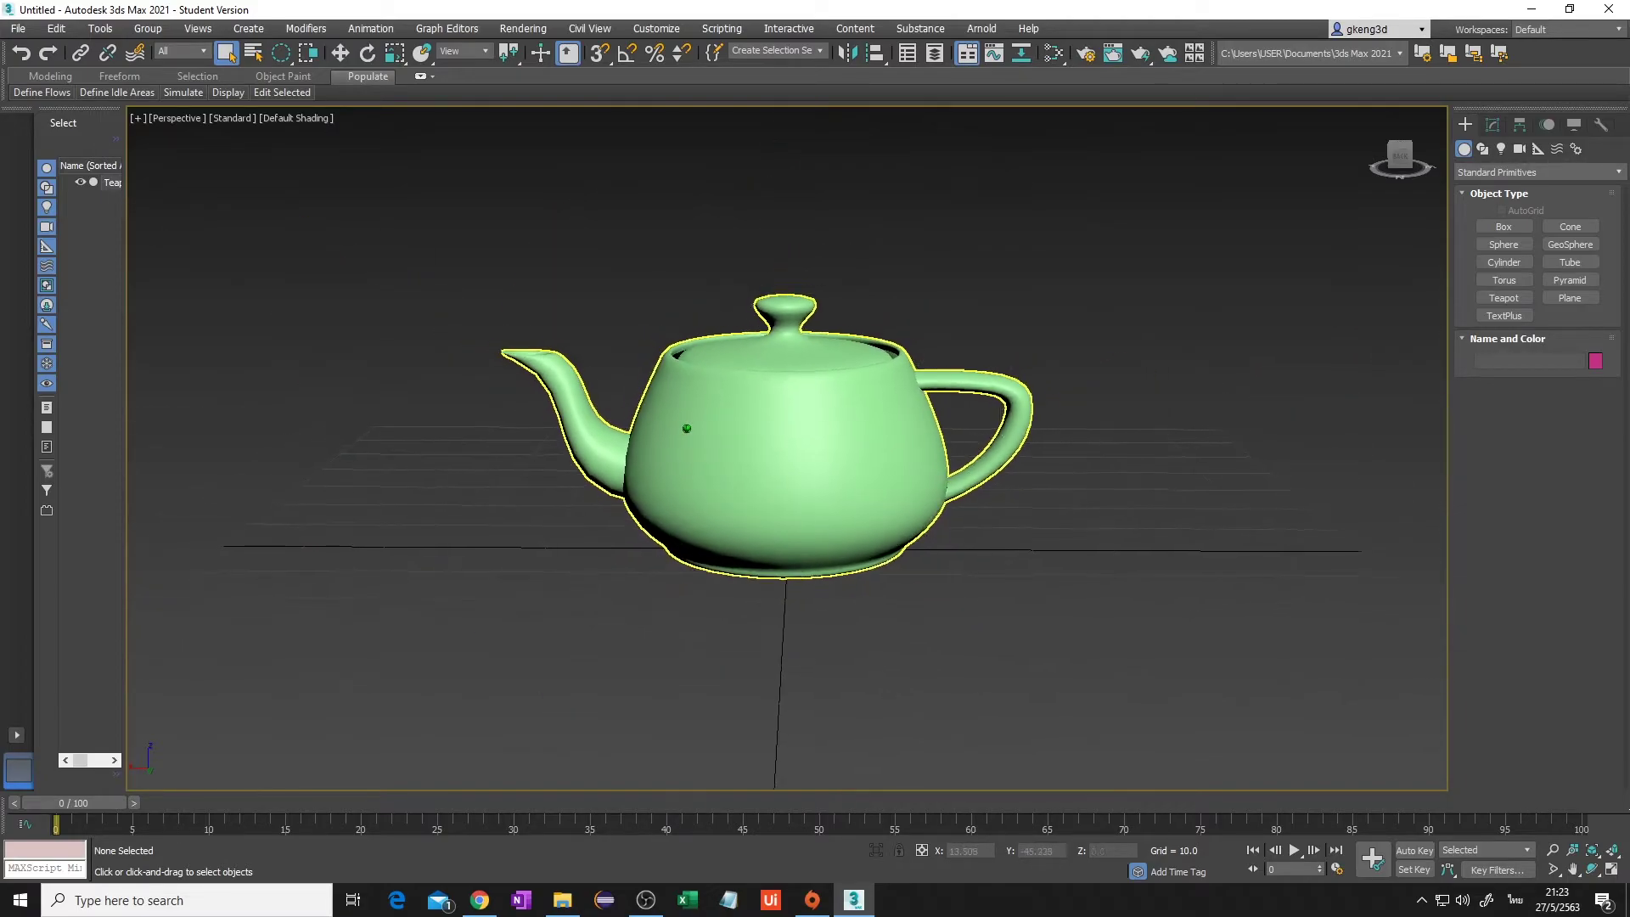
scroll(788, 443, "up", 5)
scroll(792, 443, "down", 4)
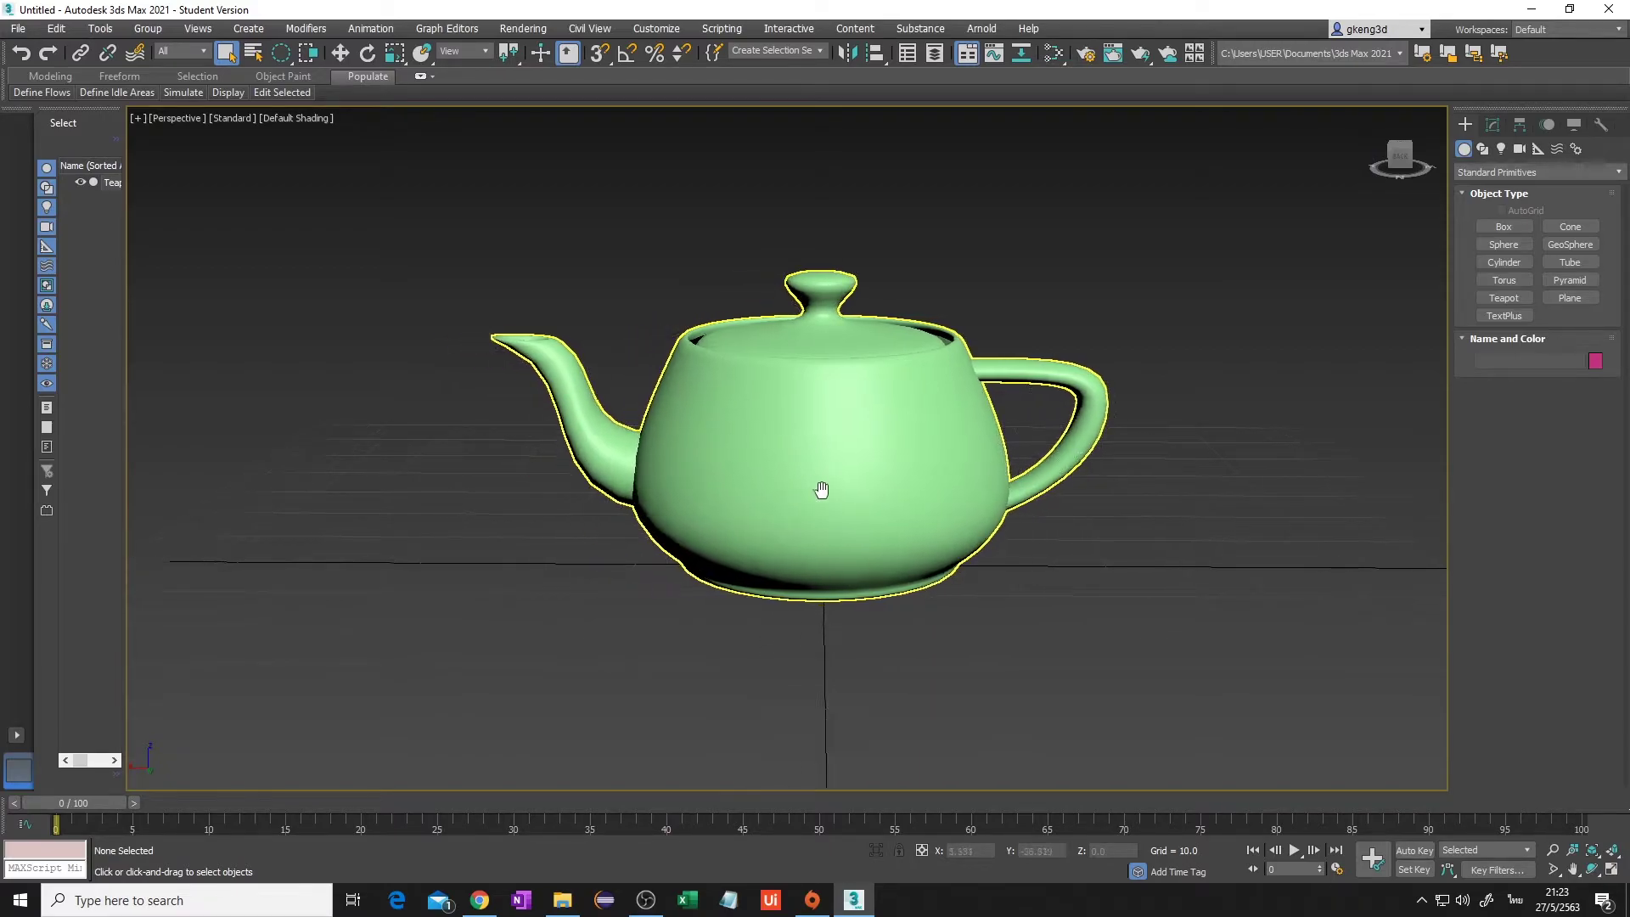
mouse_move(775, 432)
middle_mouse_down()
mouse_move(859, 461)
mouse_move(815, 467)
middle_mouse_up()
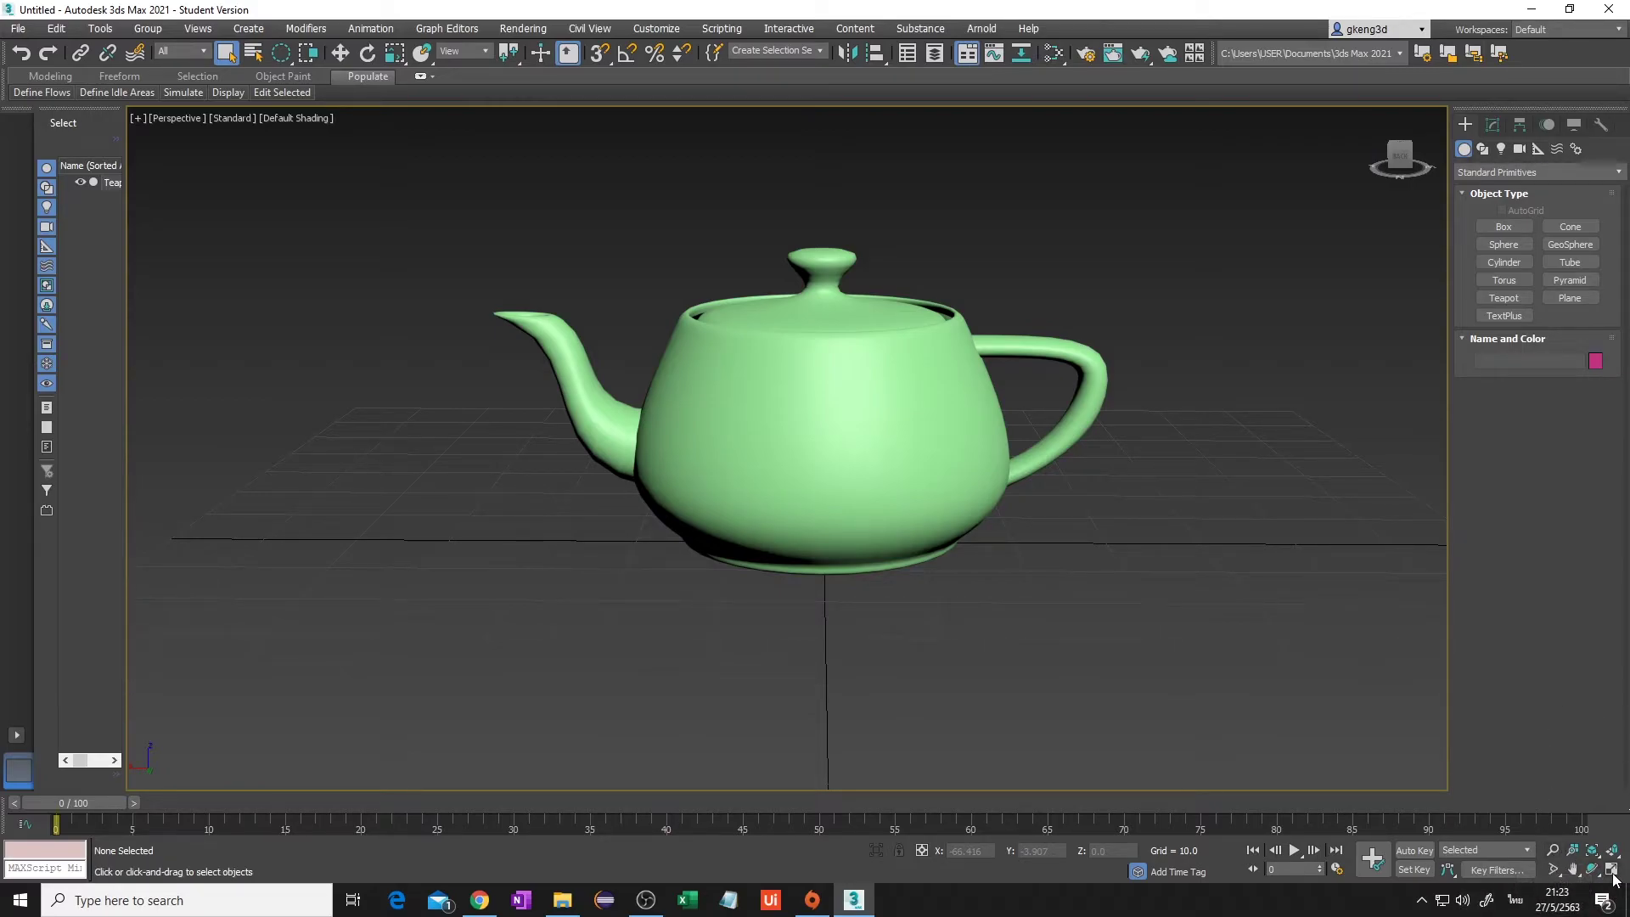
Step: Use the interactive Zoom tool to drag-zoom the Perspective view in on the teapot
left_click(1552, 850)
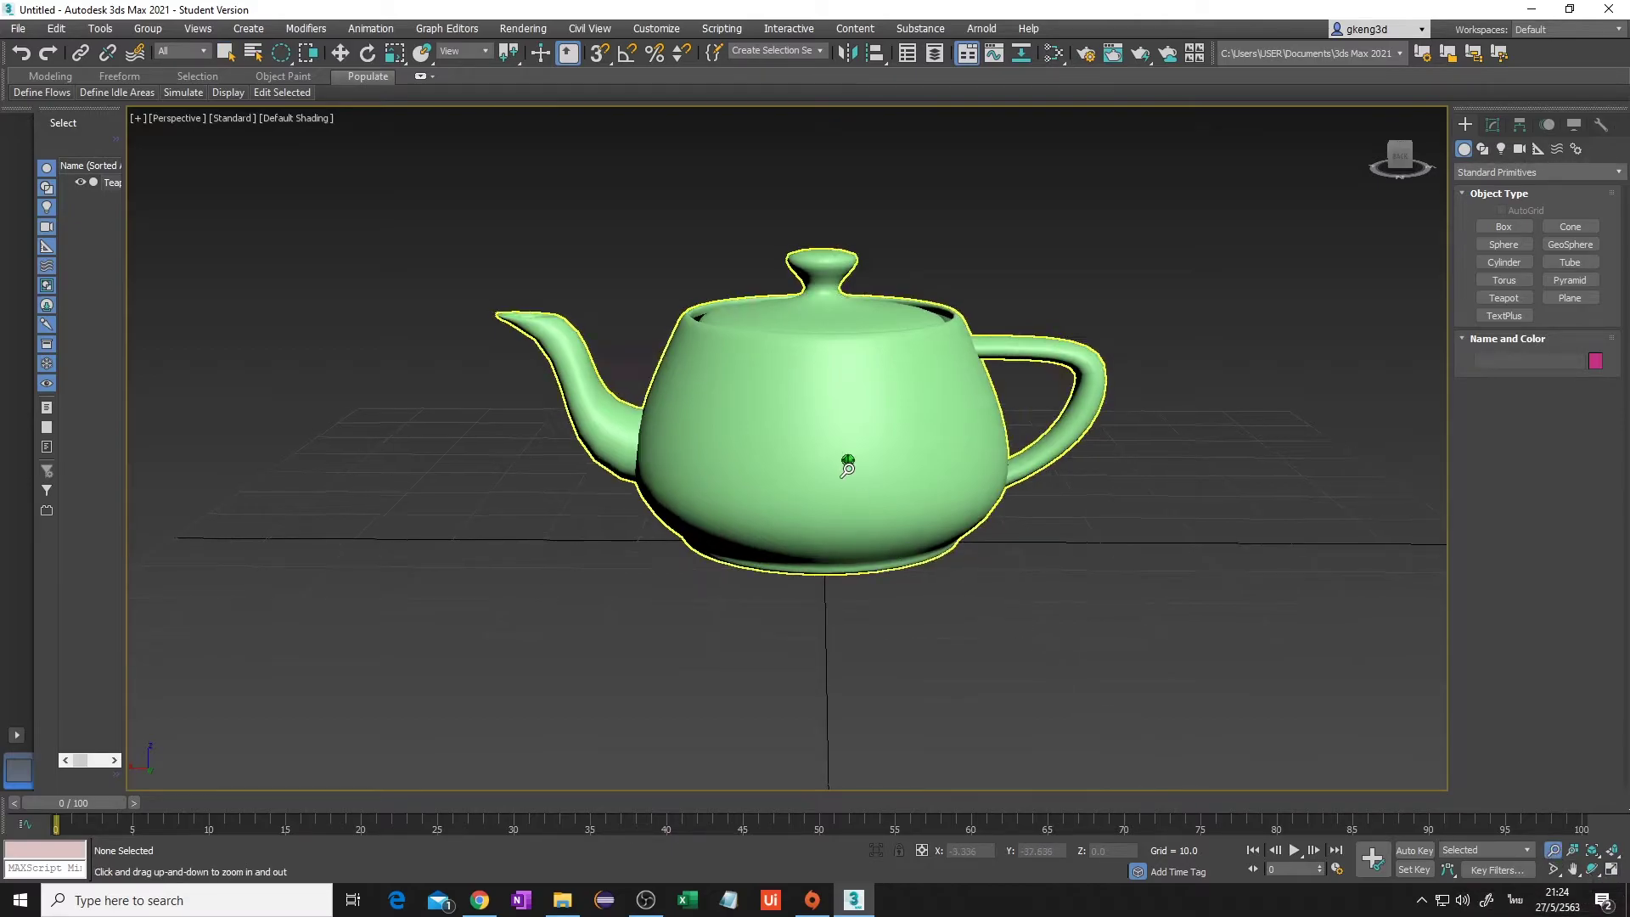
mouse_move(847, 460)
left_mouse_down()
mouse_move(846, 421)
mouse_move(858, 477)
mouse_move(858, 419)
mouse_move(870, 453)
left_mouse_up()
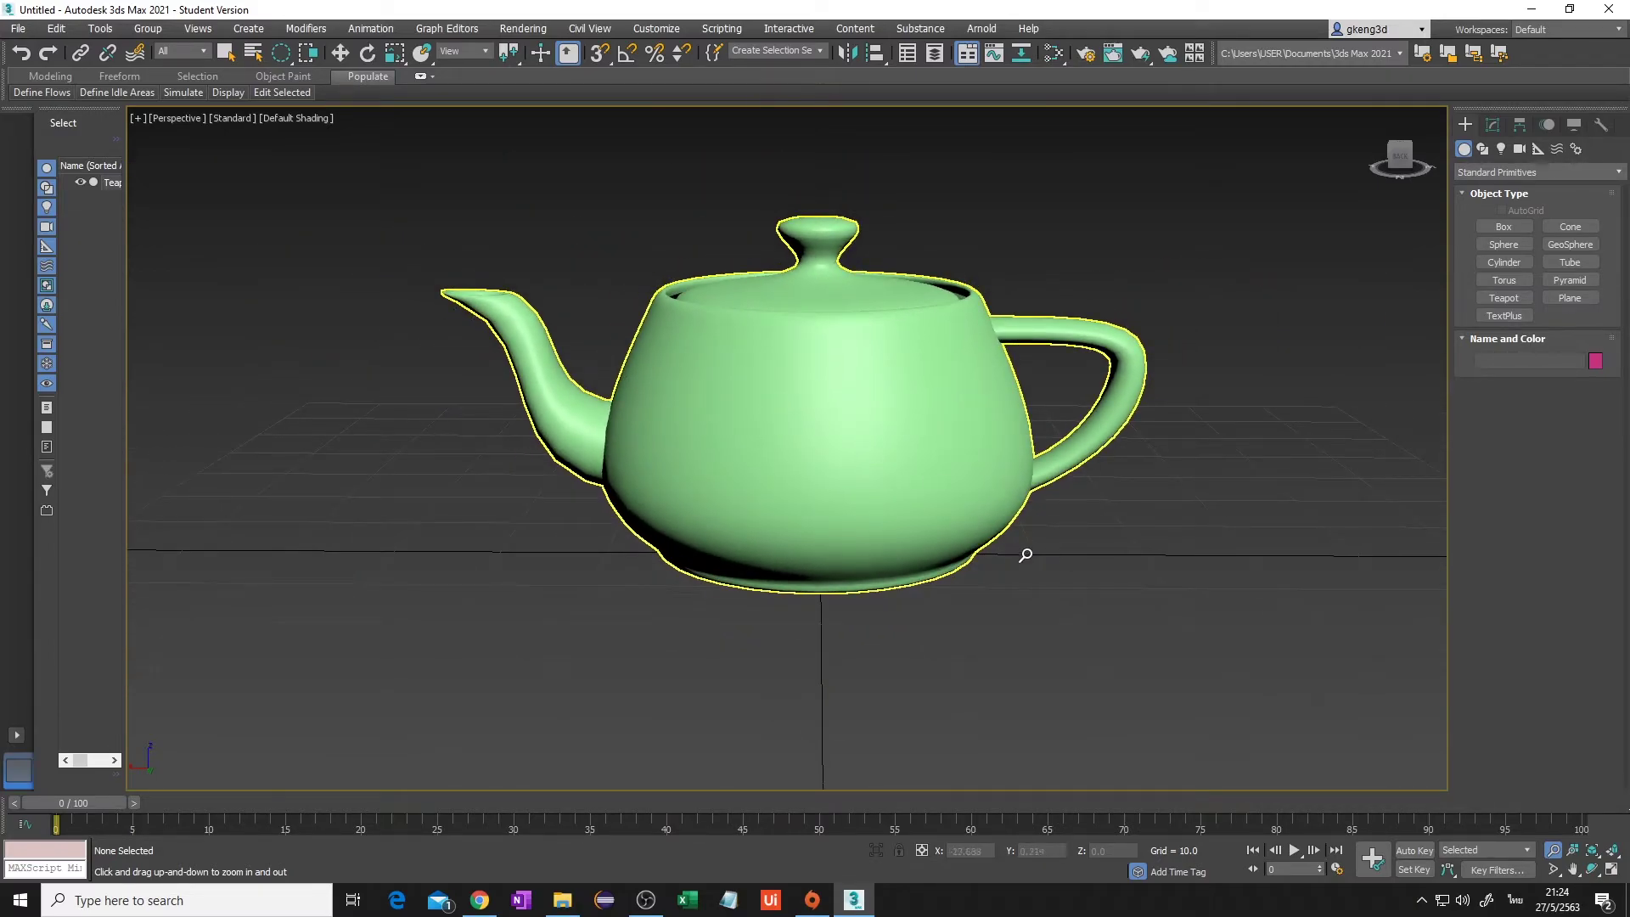
Step: Zoom all views in on the teapot with Zoom All and shift it lower right
left_click(1574, 848)
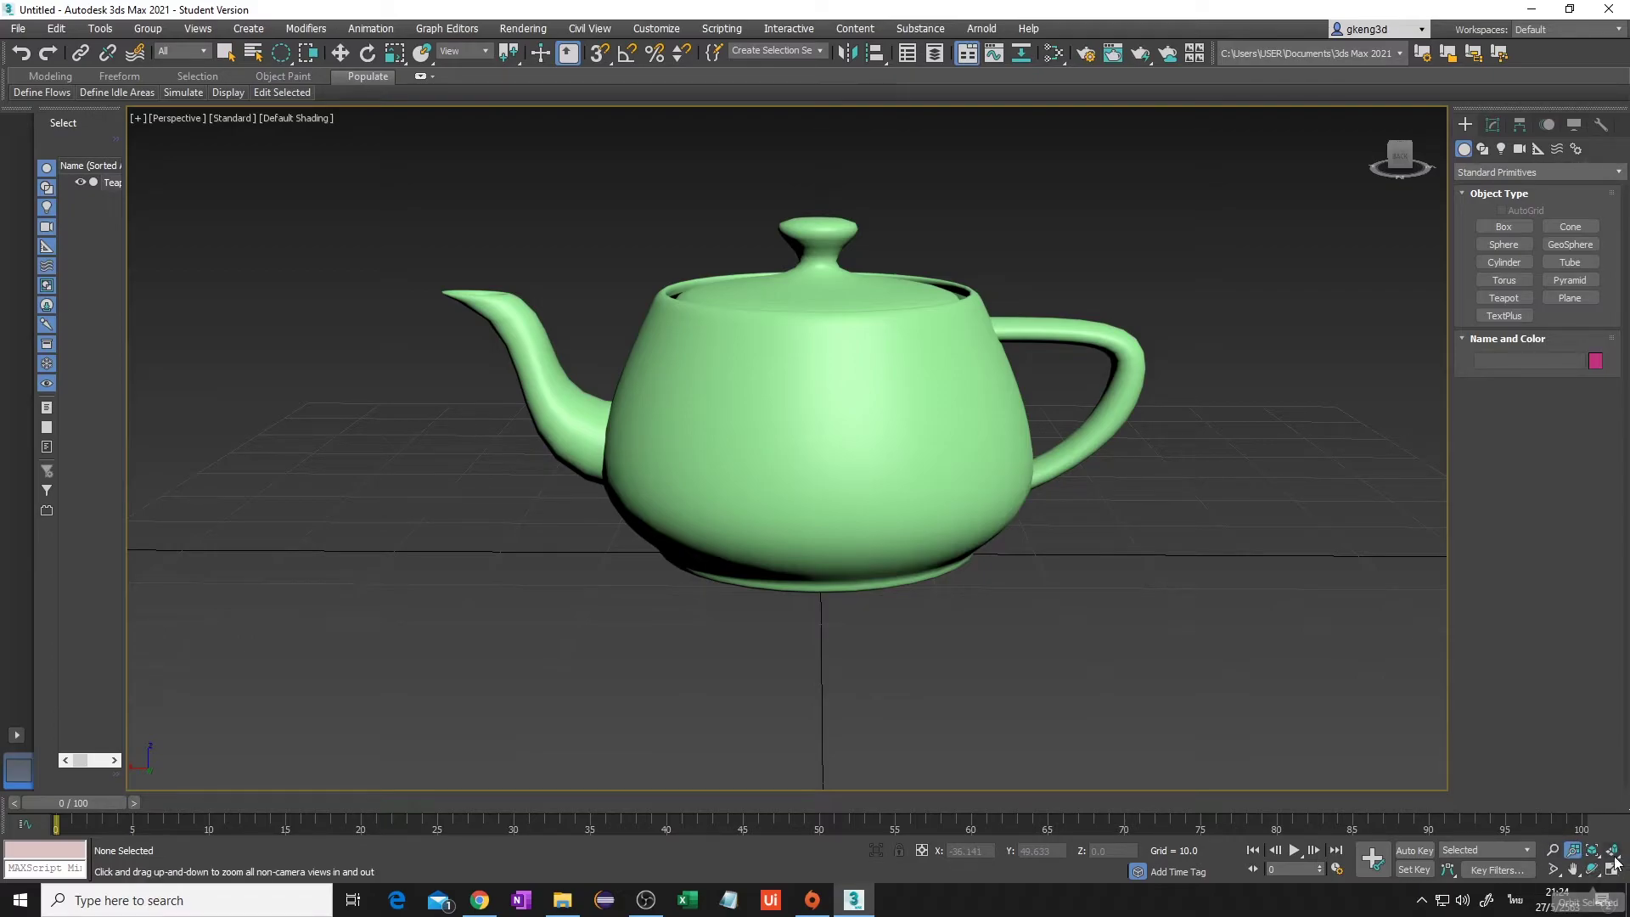
left_click_drag(1242, 764, 1241, 720)
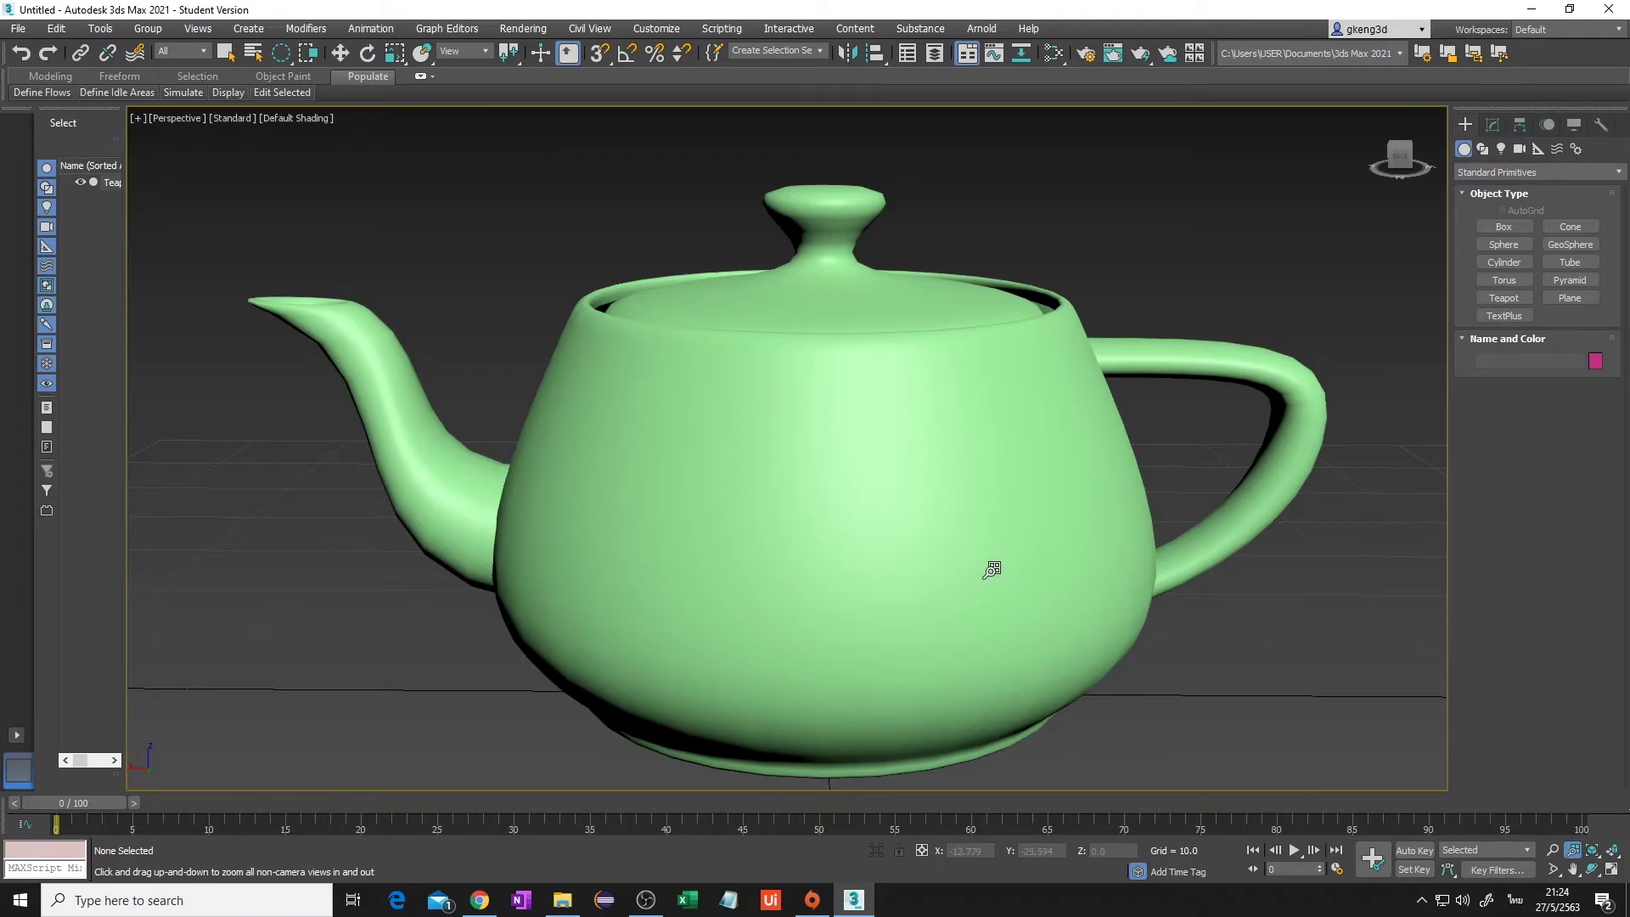
scroll(990, 571, "down", 6)
scroll(991, 571, "down", 3)
middle_click_drag(698, 425, 853, 529)
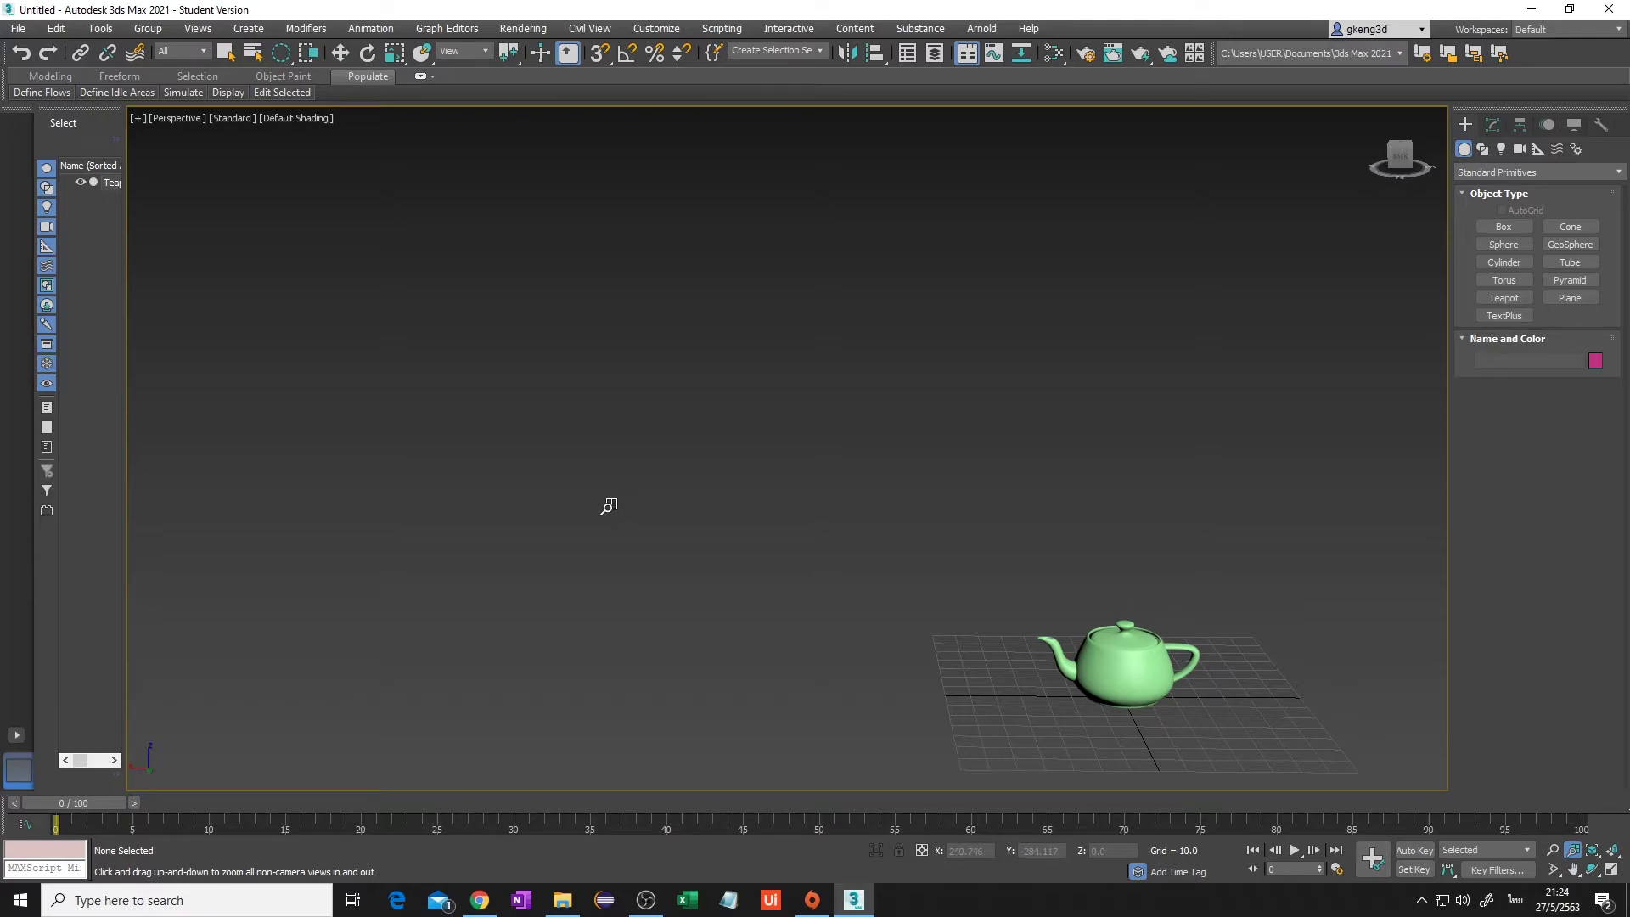
Step: Zoom extents on the teapot, zoom out, pan, and orbit to show its handle side
key("z")
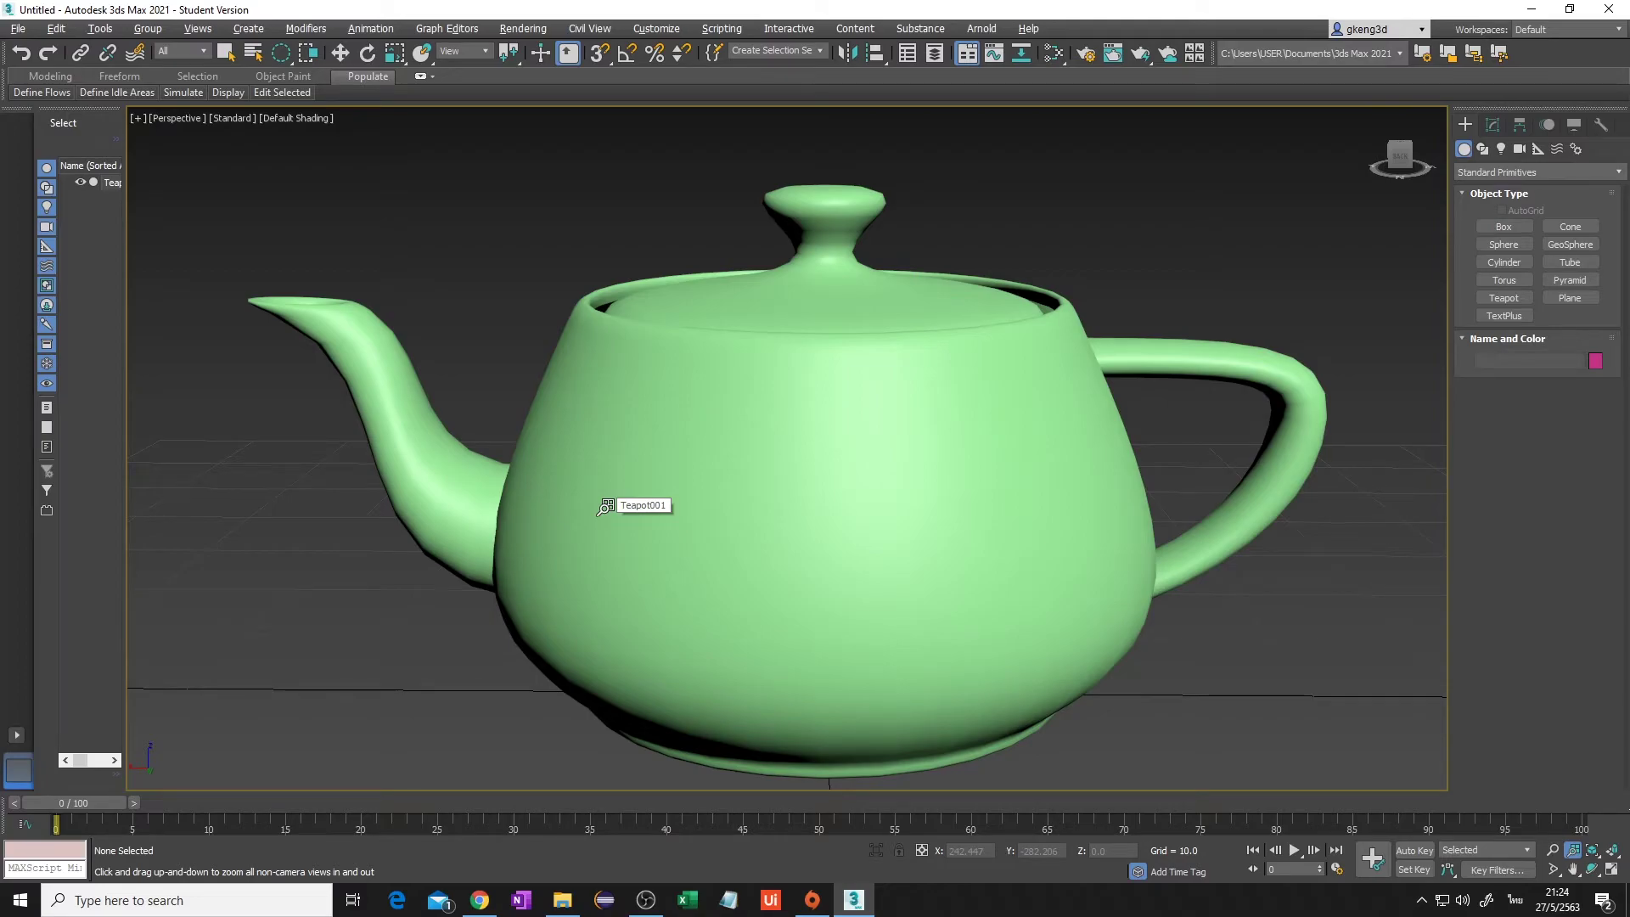
scroll(605, 507, "down", 8)
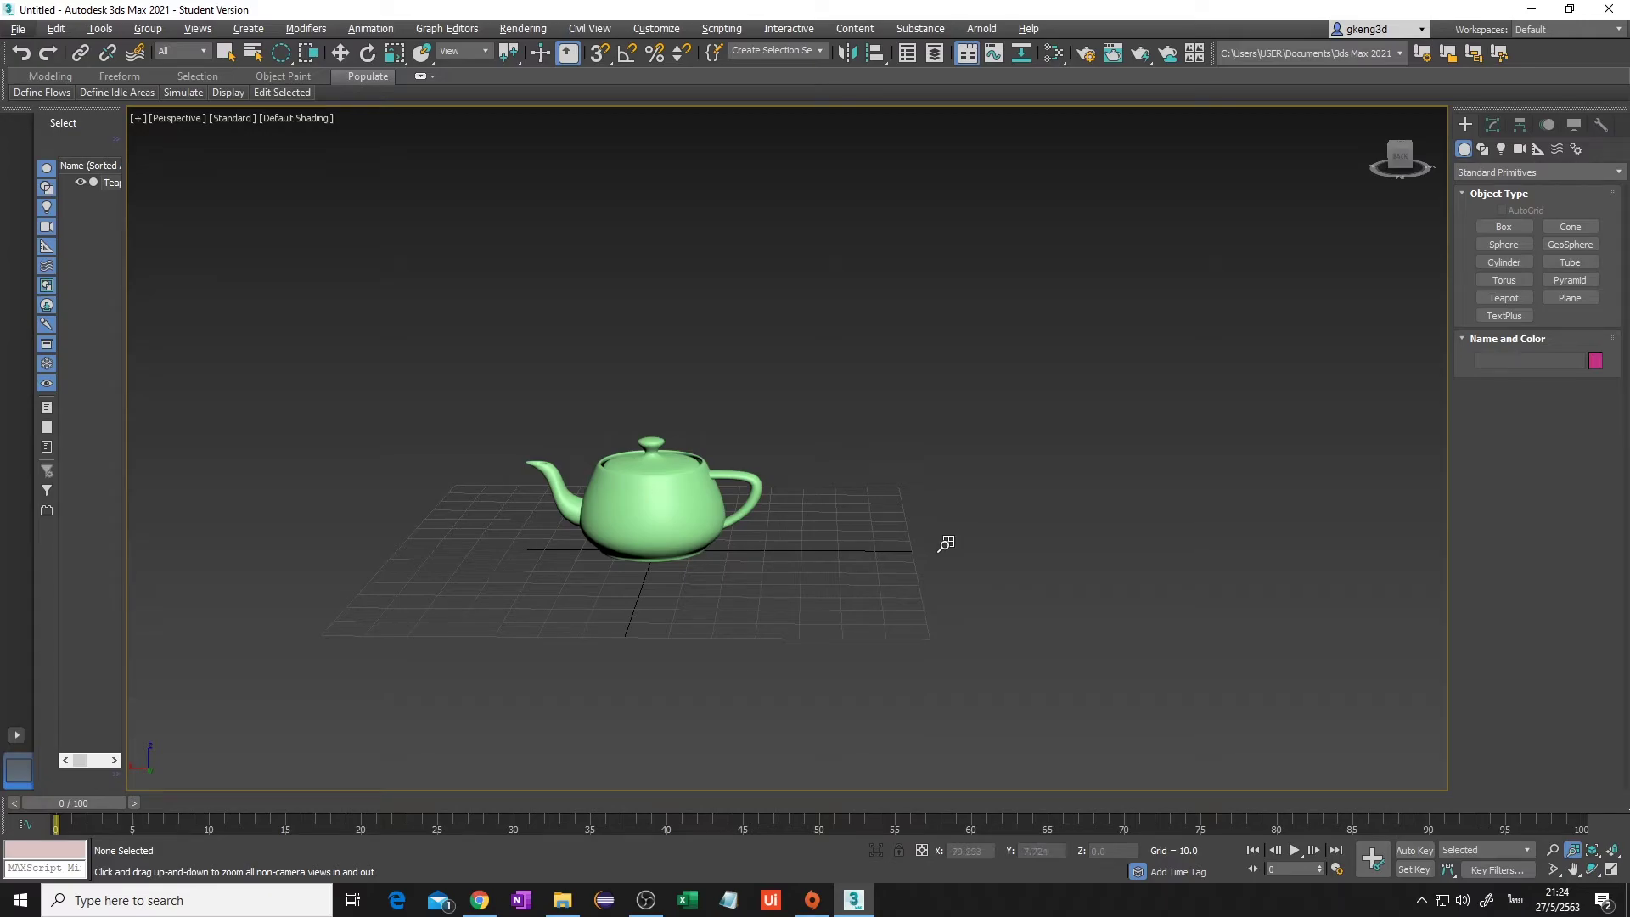
mouse_move(520, 517)
middle_mouse_down()
mouse_move(621, 492)
mouse_move(1036, 524)
mouse_move(505, 521)
mouse_move(917, 529)
mouse_move(698, 557)
mouse_move(899, 506)
mouse_move(697, 485)
mouse_move(906, 537)
mouse_move(1037, 506)
middle_mouse_up()
mouse_move(659, 535)
middle_mouse_down("alt")
mouse_move(790, 528)
mouse_move(552, 544)
mouse_move(1092, 535)
mouse_move(653, 513)
mouse_move(680, 513)
mouse_move(607, 535)
mouse_move(717, 487)
middle_mouse_up("alt")
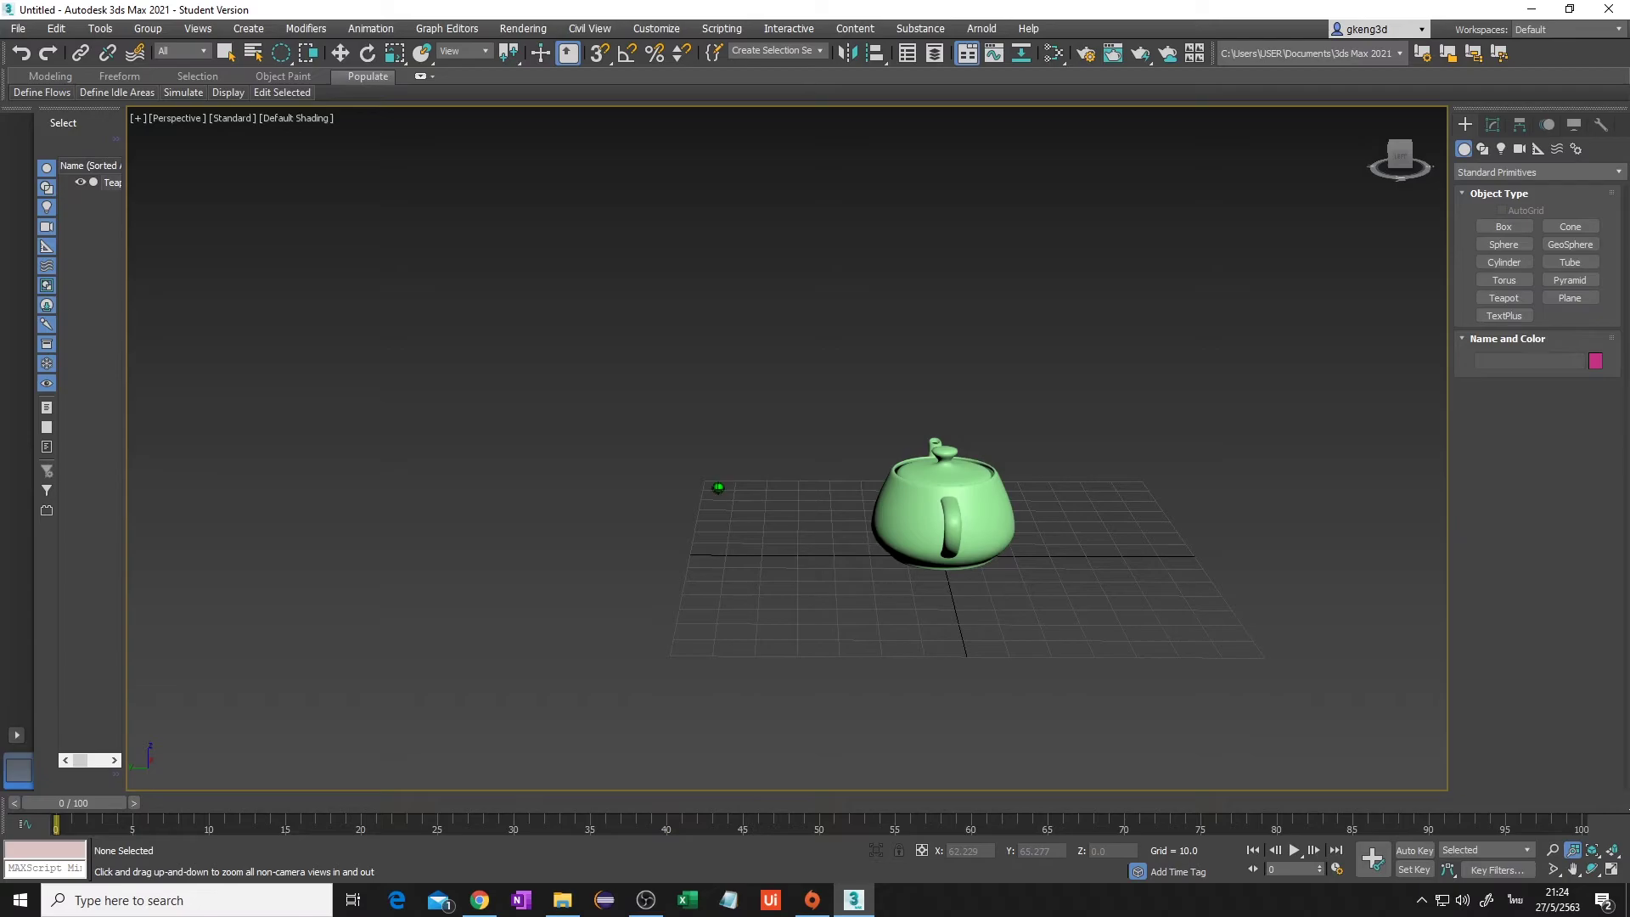
Step: Pan the small teapot left to recentre it on the grid and adjust the zoom
scroll(718, 486, "down", 2)
scroll(717, 486, "down", 1)
scroll(717, 486, "up", 4)
scroll(717, 486, "up", 1)
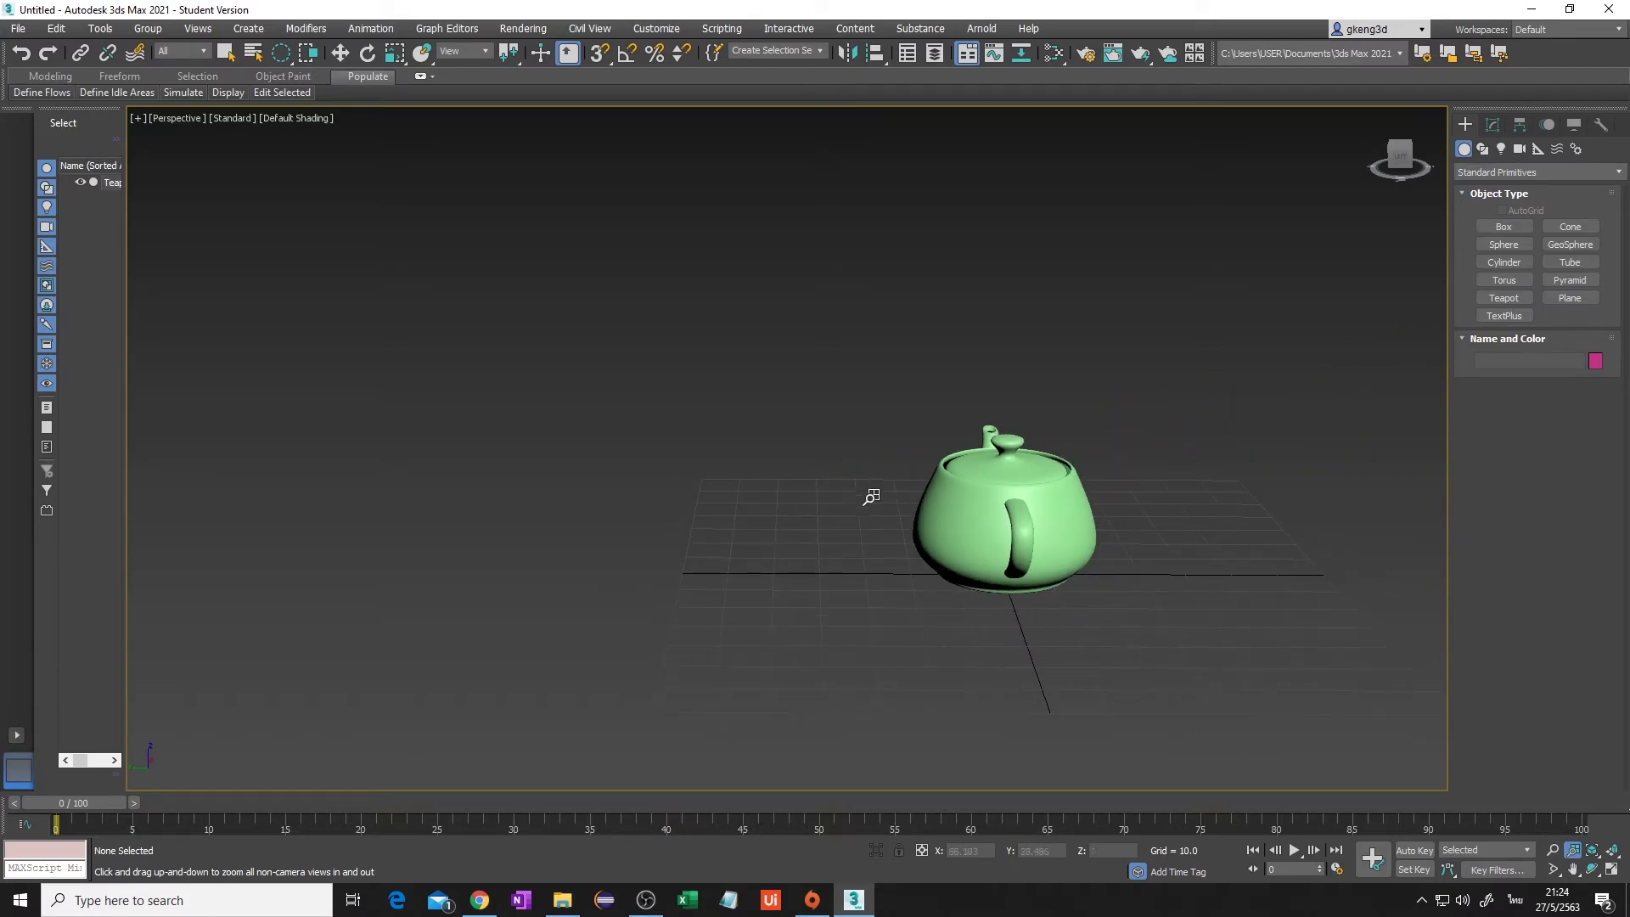
middle_click_drag(1196, 531, 1095, 535)
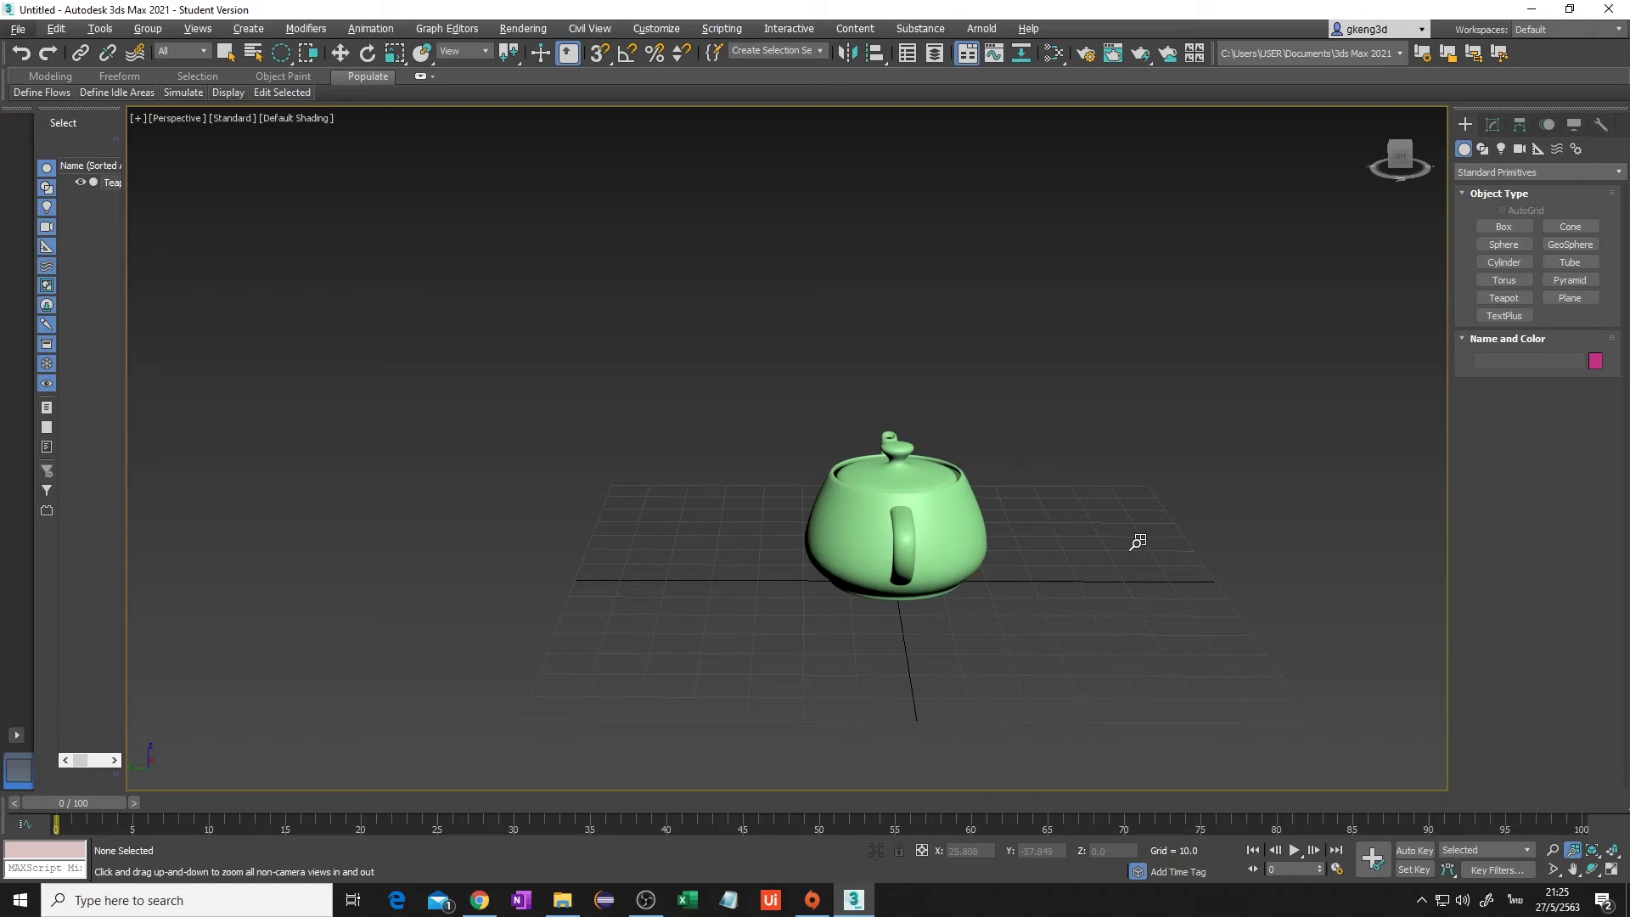
mouse_move(1137, 541)
middle_mouse_down()
mouse_move(990, 539)
mouse_move(1042, 543)
middle_mouse_up()
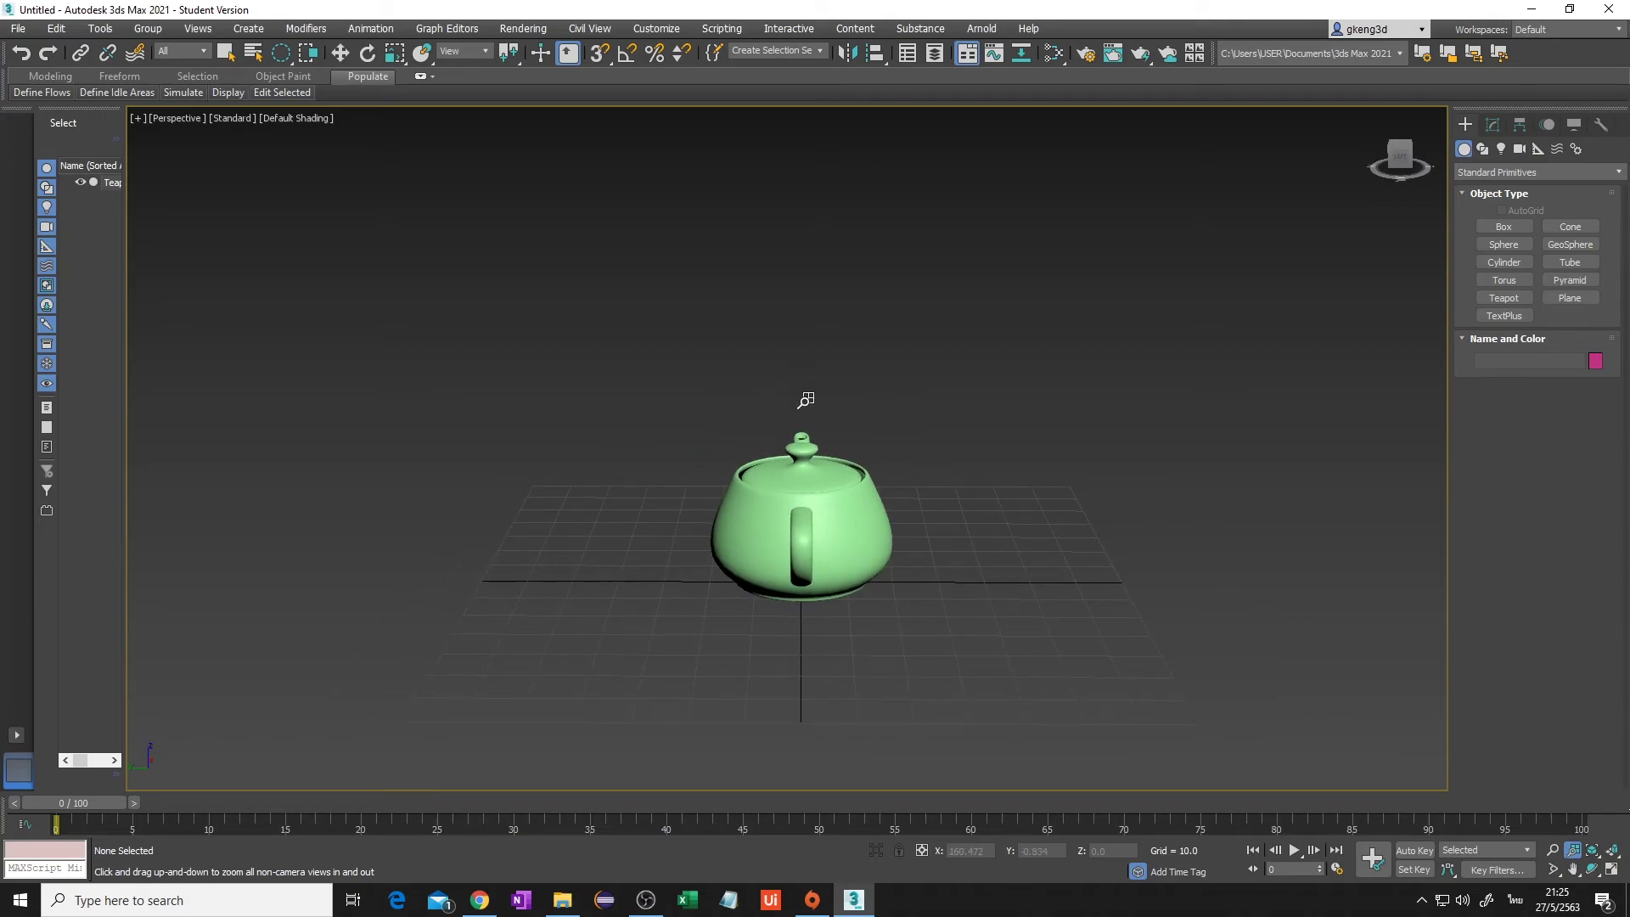
mouse_move(804, 400)
middle_mouse_down()
mouse_move(751, 392)
mouse_move(817, 393)
mouse_move(705, 385)
mouse_move(807, 404)
mouse_move(752, 402)
middle_mouse_up()
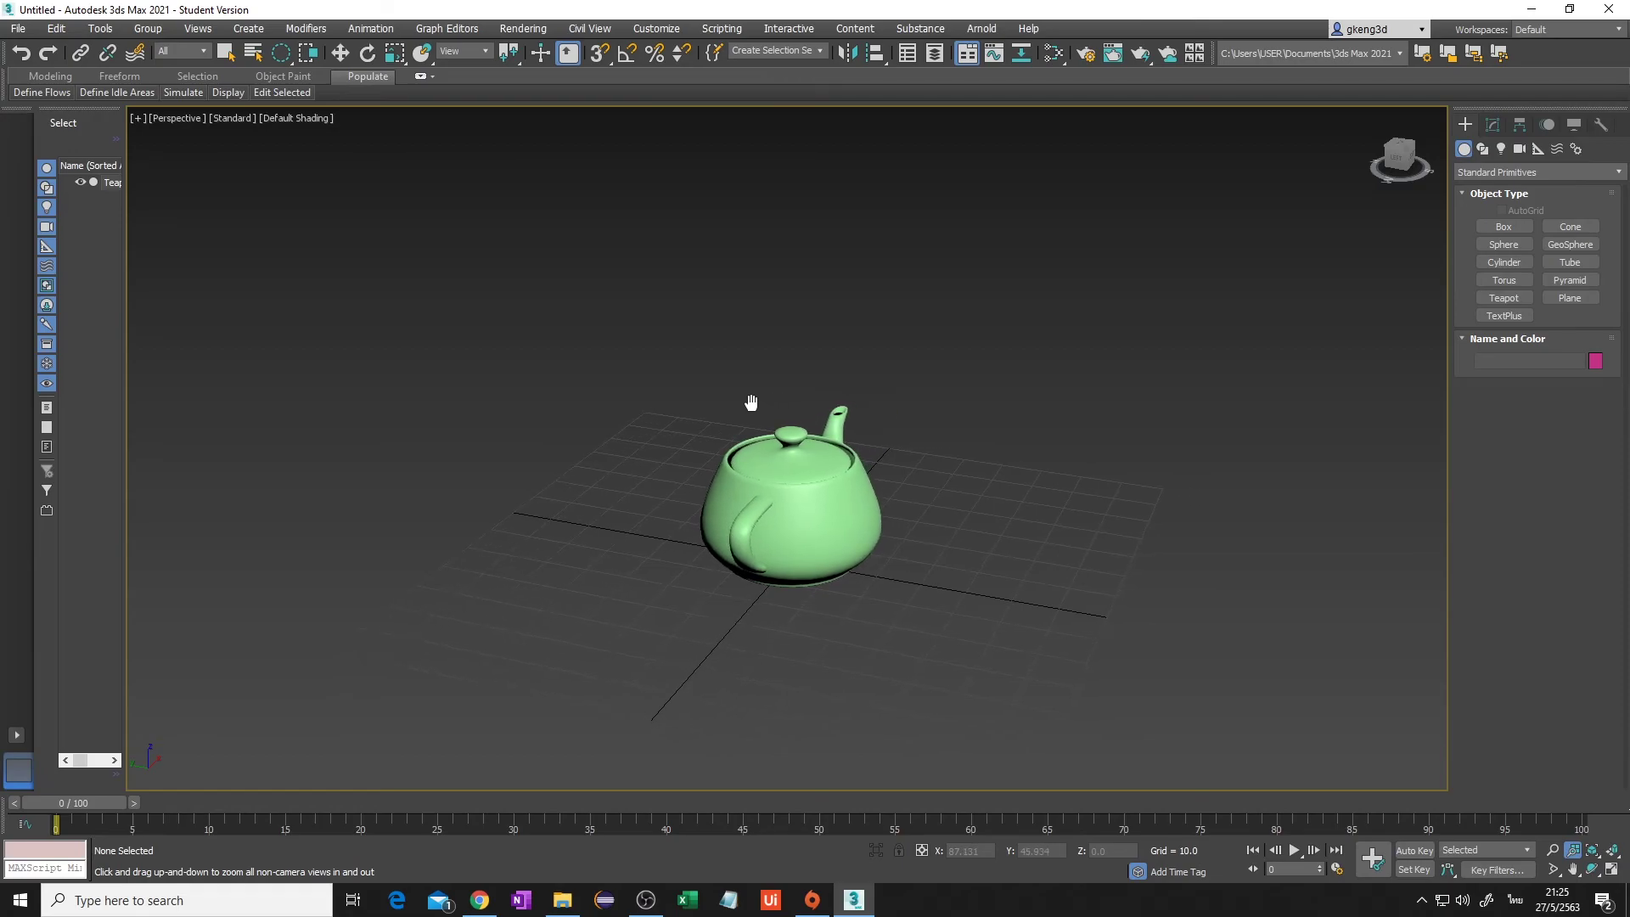
scroll(752, 403, "down", 3)
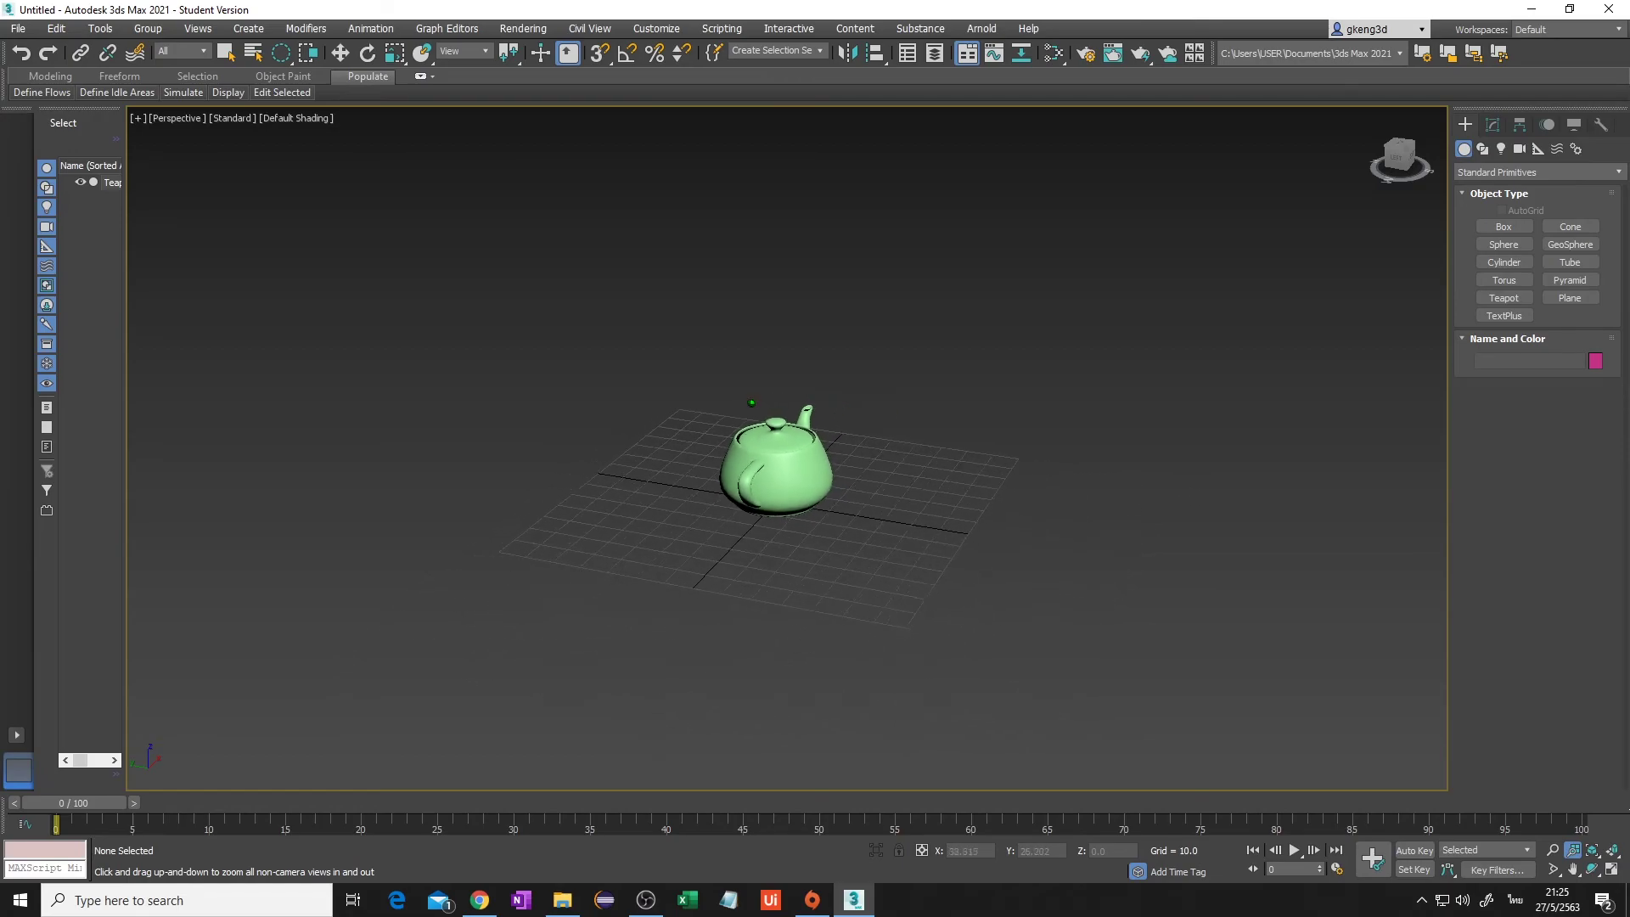
scroll(751, 403, "up", 6)
scroll(751, 402, "down", 3)
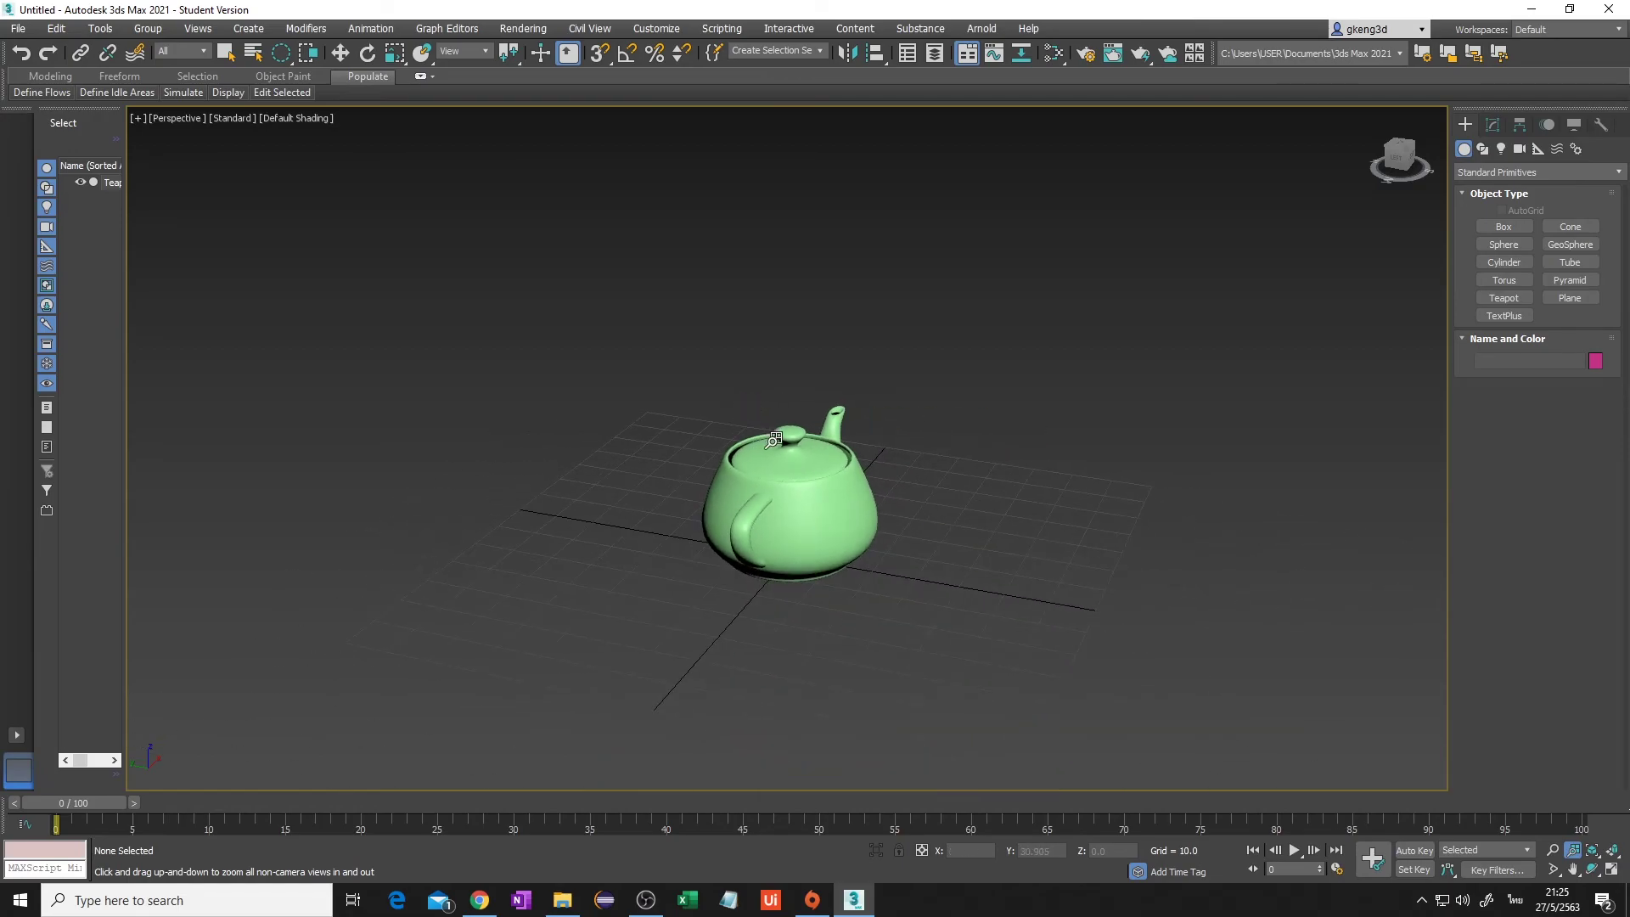